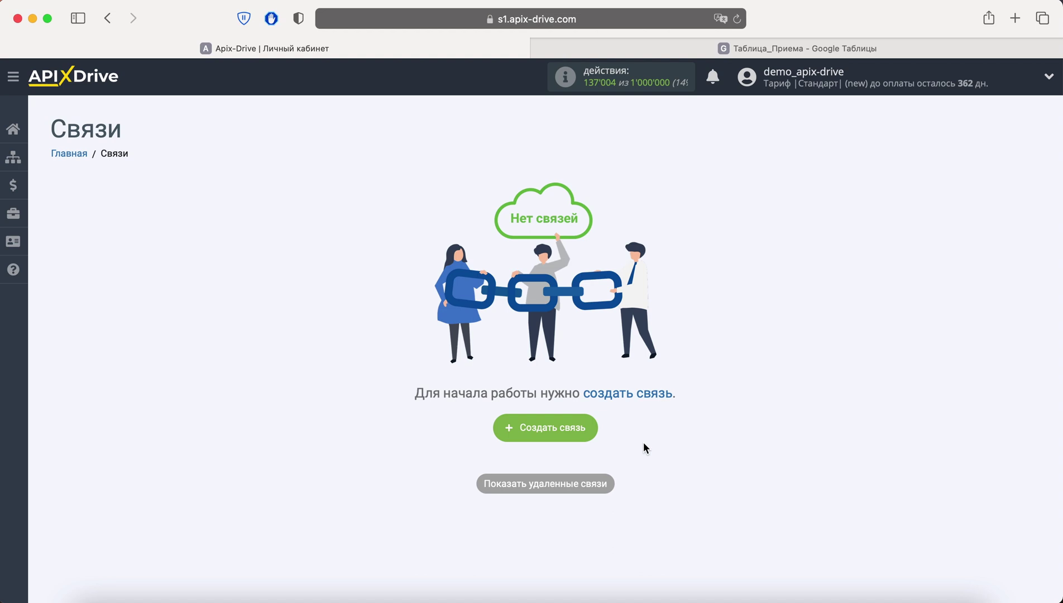
# Step: Create a new connection with Facebook as the source and the Загрузить лиды action
pyautogui.click(575, 429)
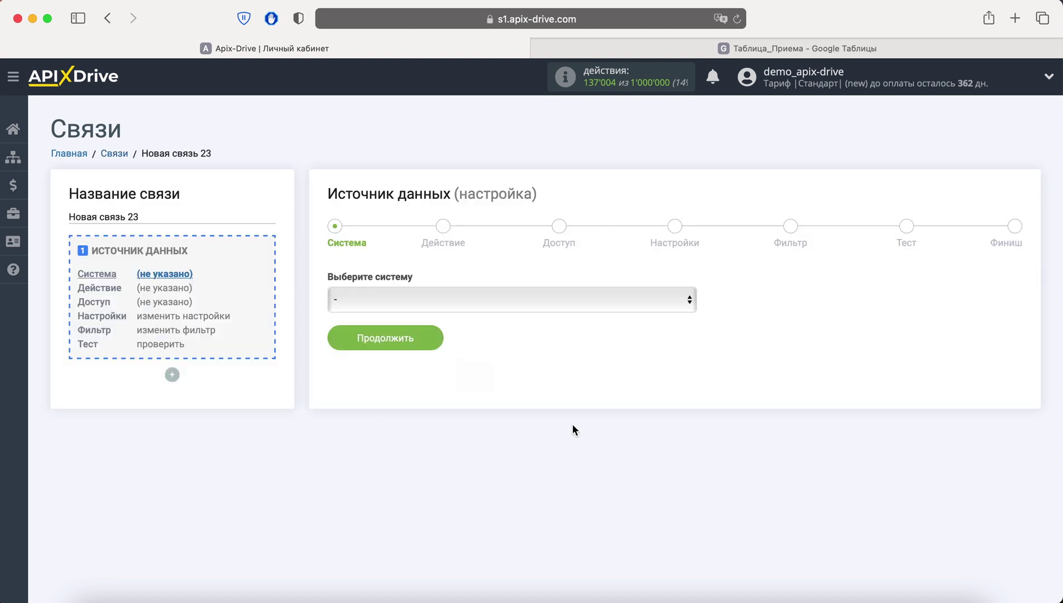
pyautogui.click(477, 299)
pyautogui.scroll(-5, 471, 441)
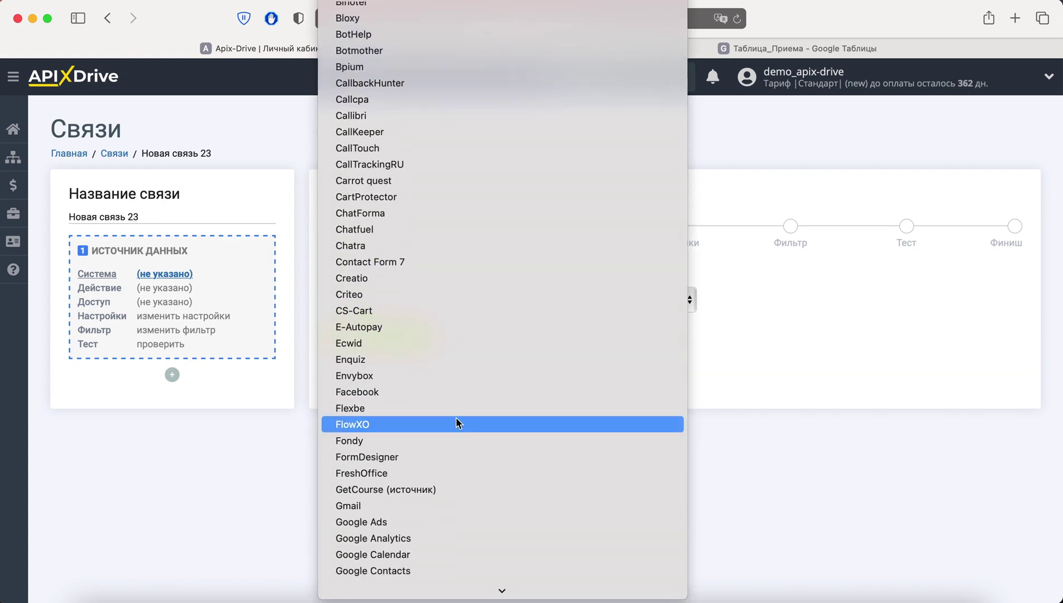
pyautogui.click(456, 393)
pyautogui.click(440, 337)
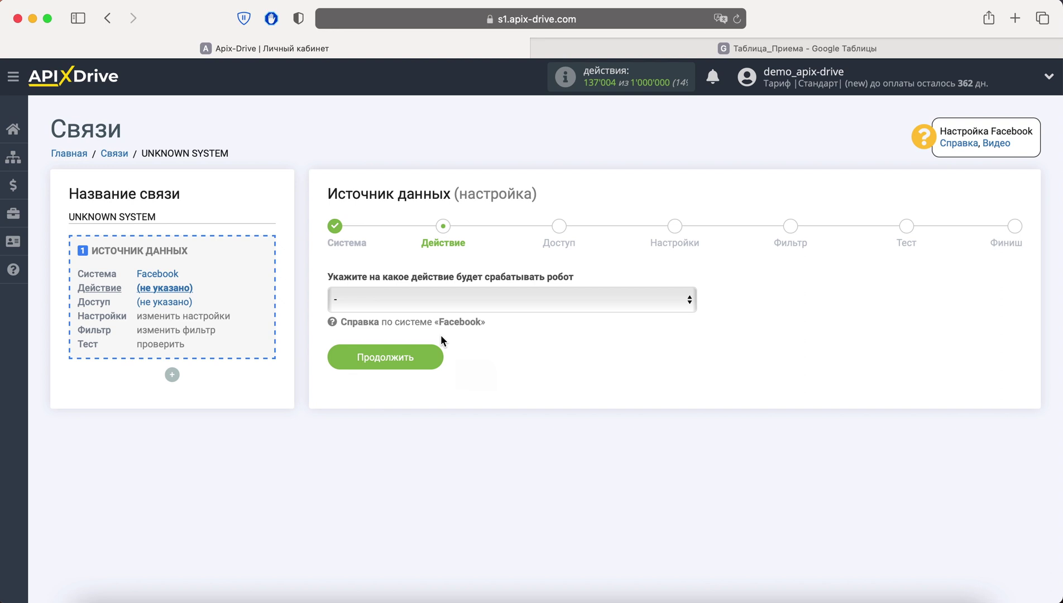
pyautogui.click(445, 304)
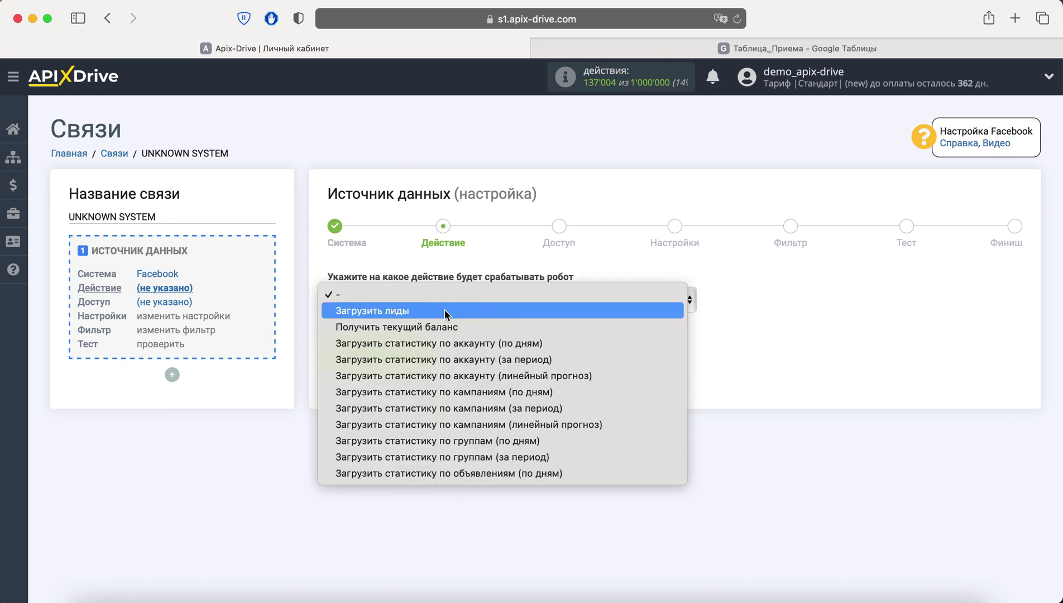
pyautogui.click(444, 308)
pyautogui.click(427, 356)
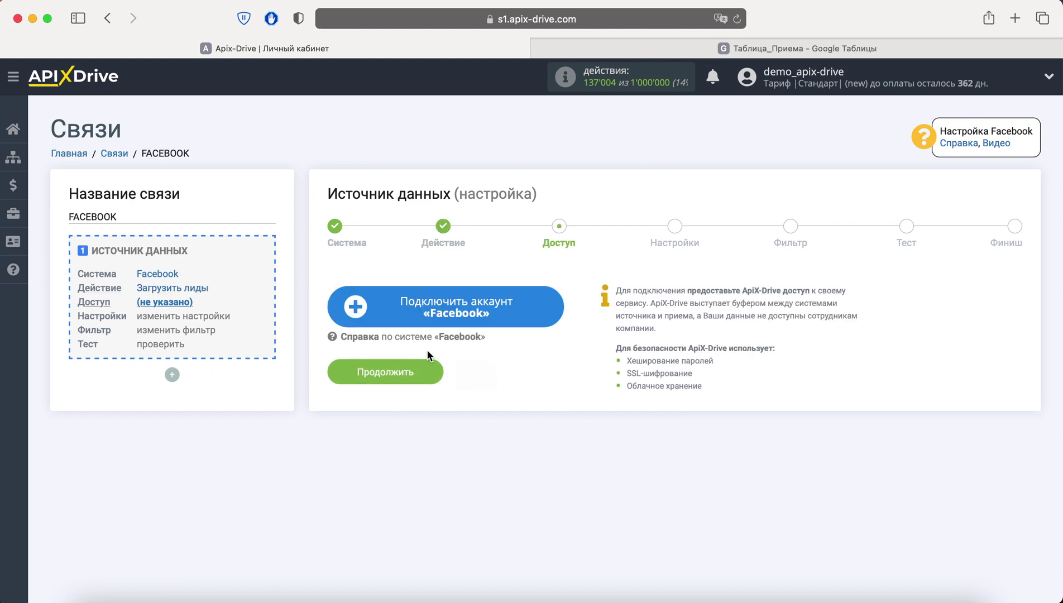
# Step: Log in with the saved Facebook account and confirm it as the source's access
pyautogui.click(428, 315)
pyautogui.click(329, 252)
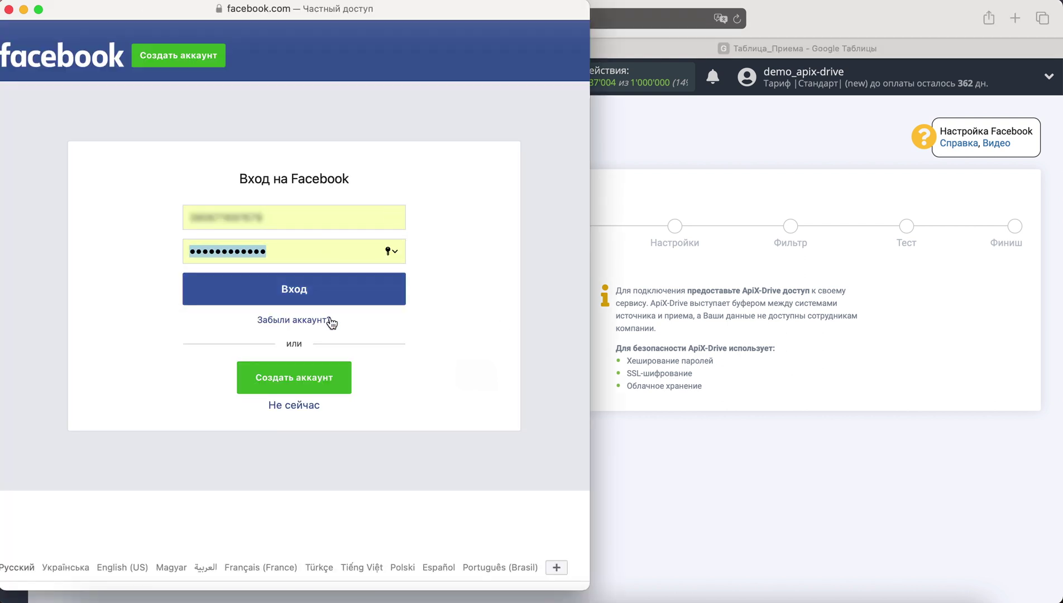
pyautogui.click(336, 291)
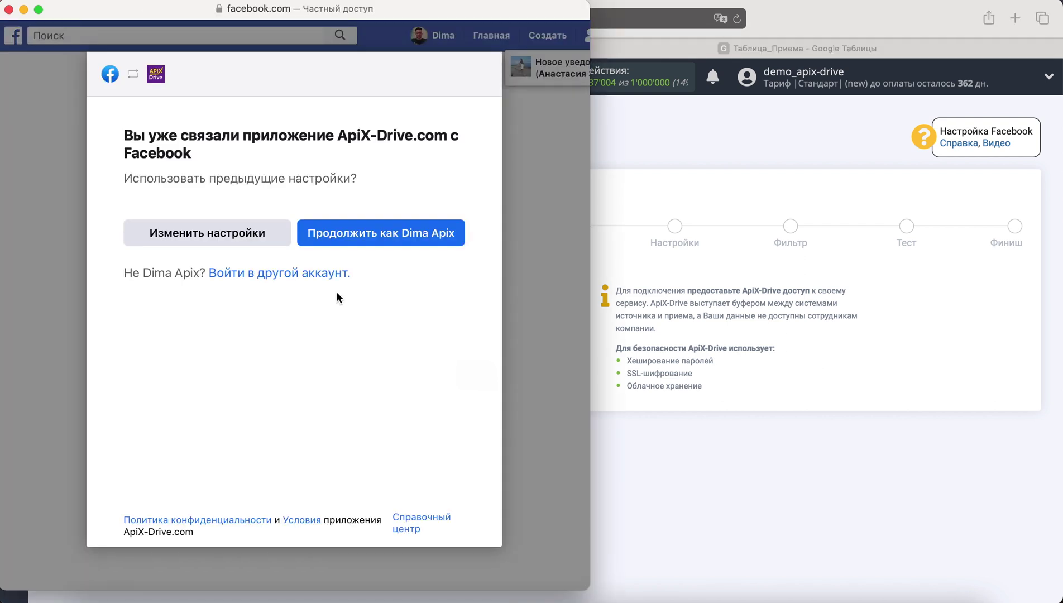
pyautogui.click(358, 239)
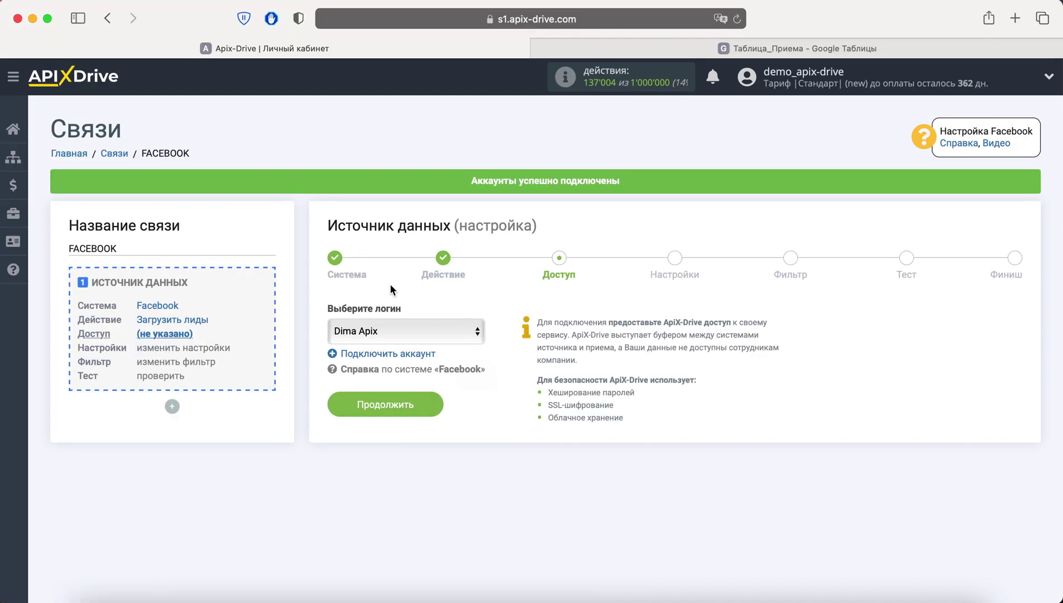
pyautogui.click(418, 403)
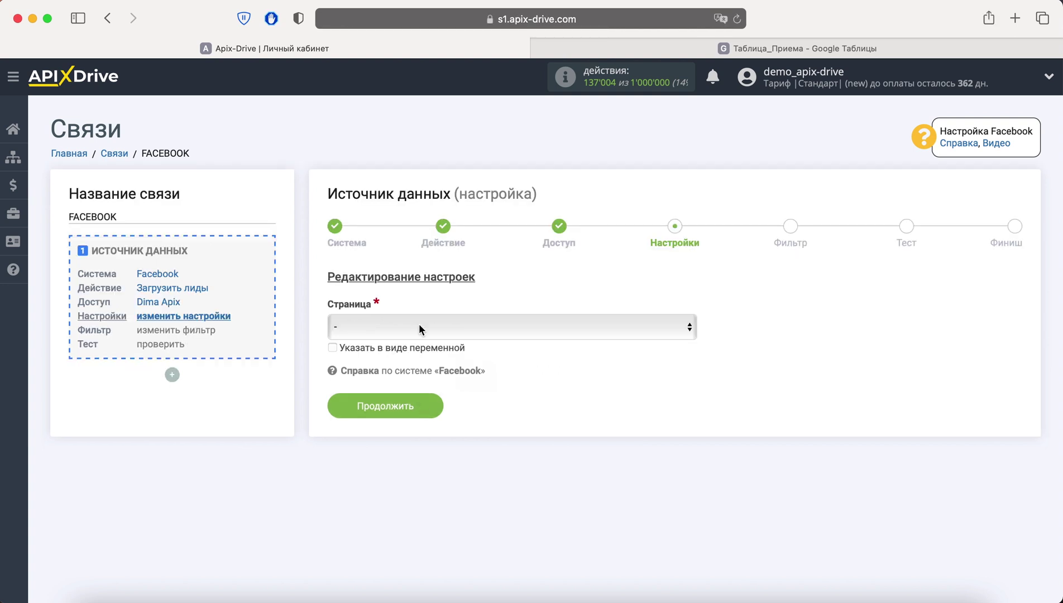
# Step: Pick the advertising agency page, set forms to individual, and tick the second and third forms
pyautogui.click(418, 325)
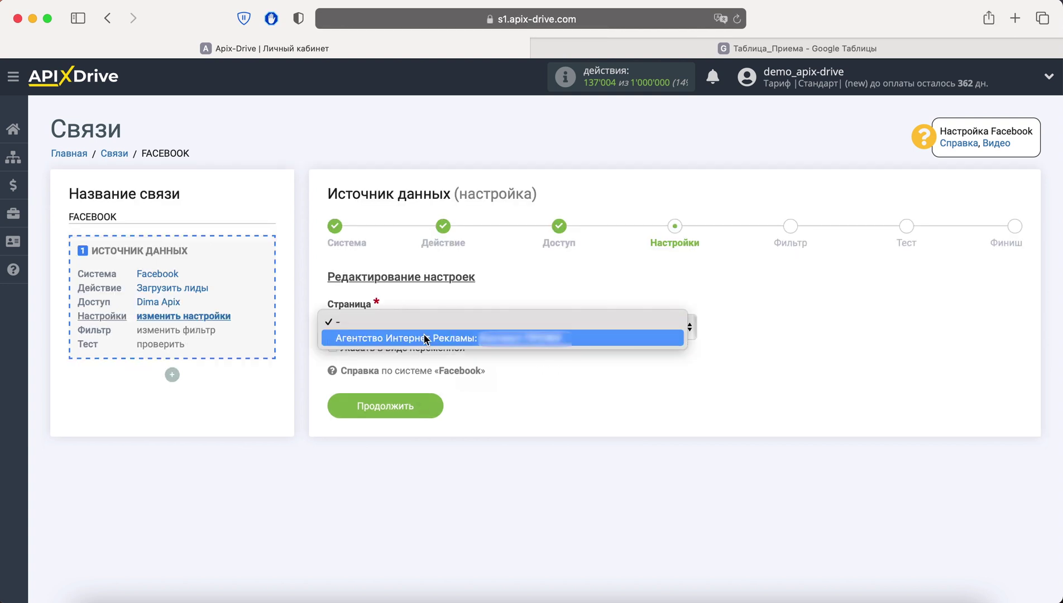
pyautogui.click(424, 334)
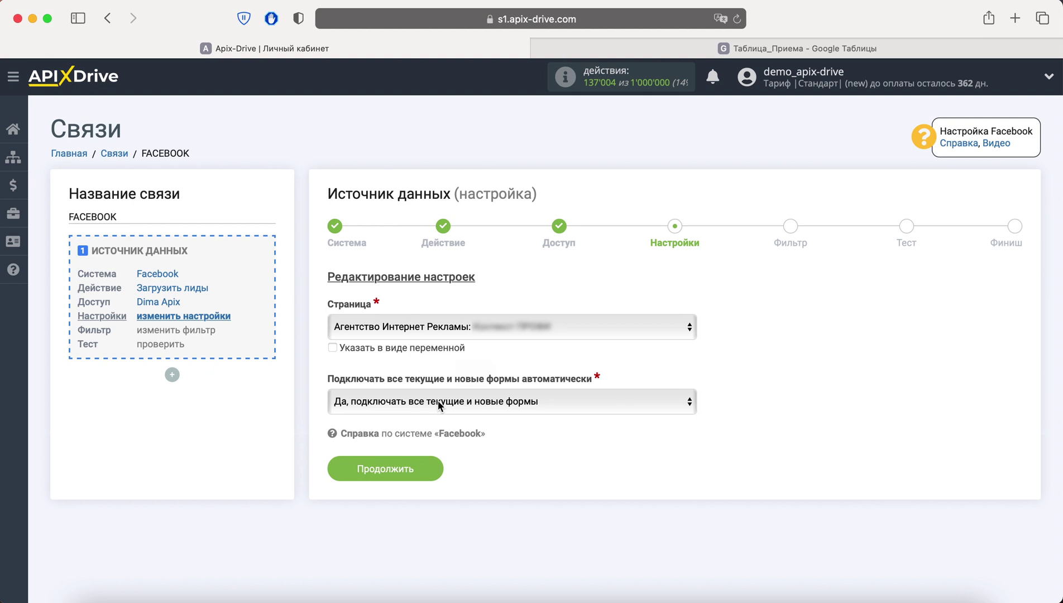
pyautogui.click(438, 400)
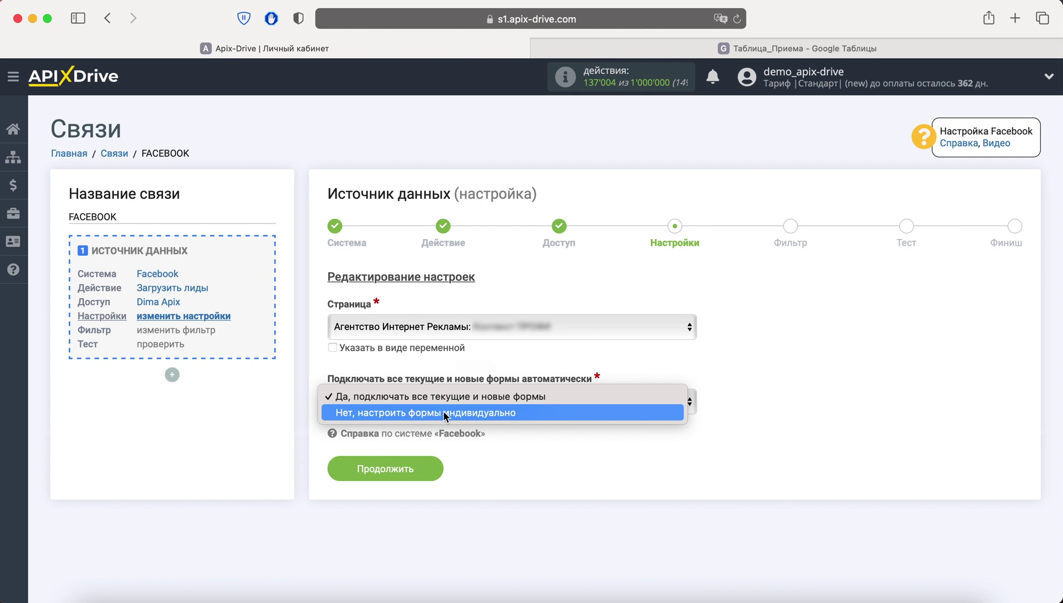
pyautogui.click(443, 412)
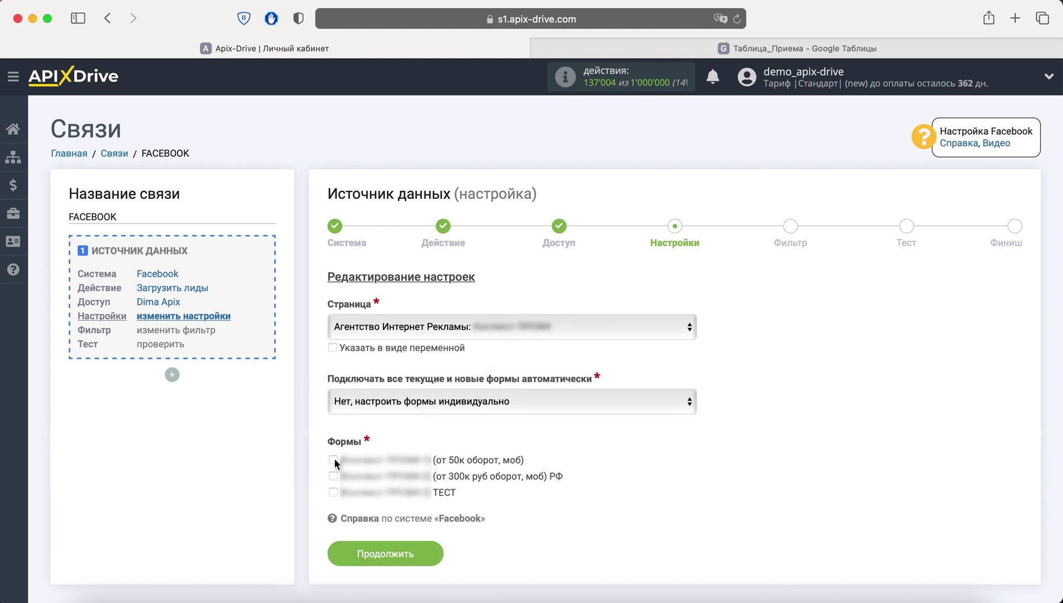
pyautogui.click(333, 475)
pyautogui.click(333, 492)
pyautogui.click(434, 558)
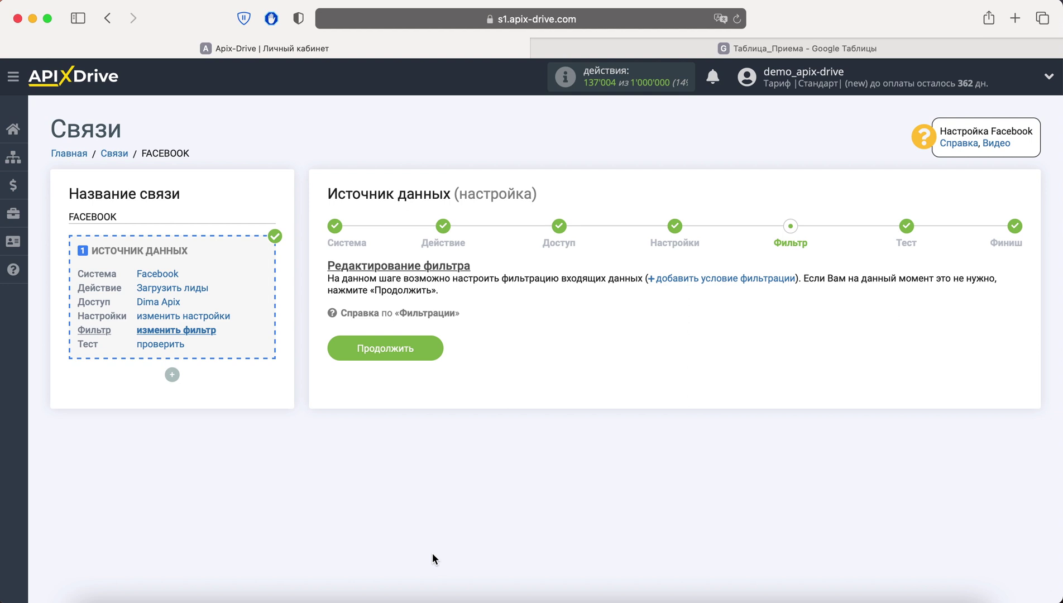
# Step: Skip the filter, accept the test lead data, and start the data receiver setup
pyautogui.click(426, 344)
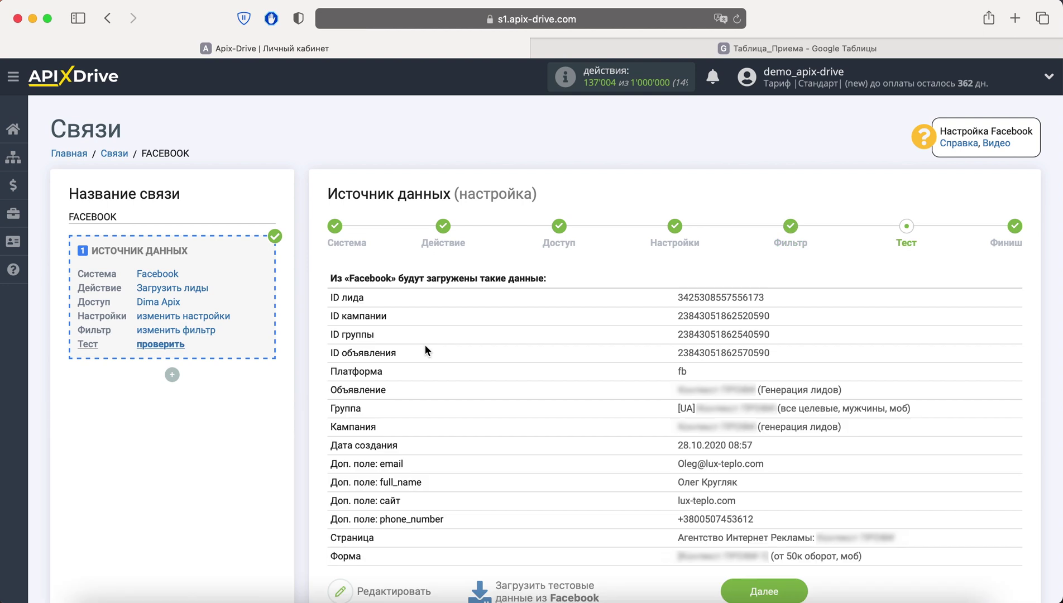
pyautogui.click(763, 592)
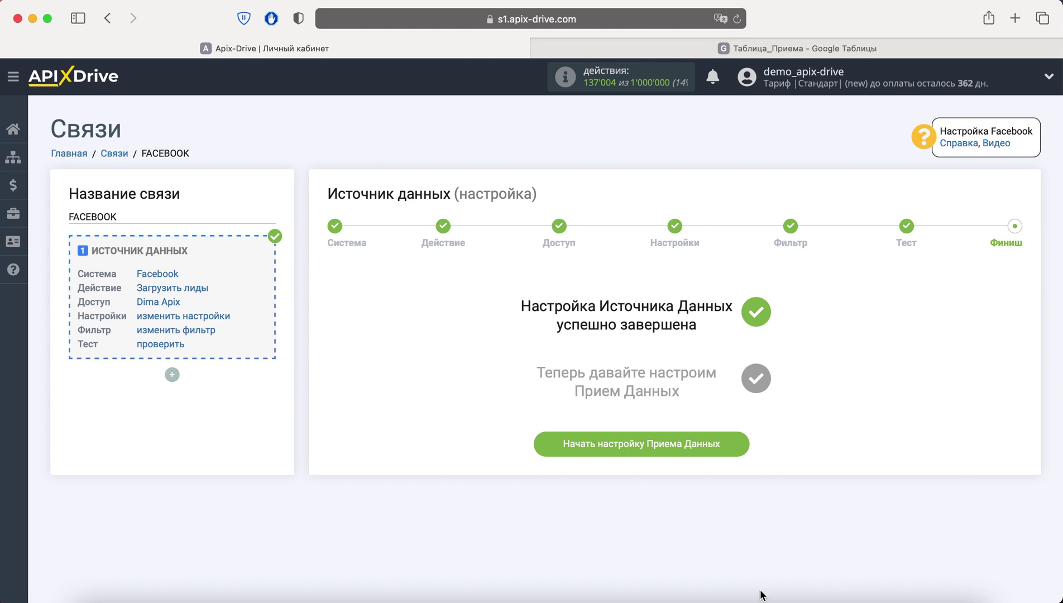
pyautogui.click(692, 451)
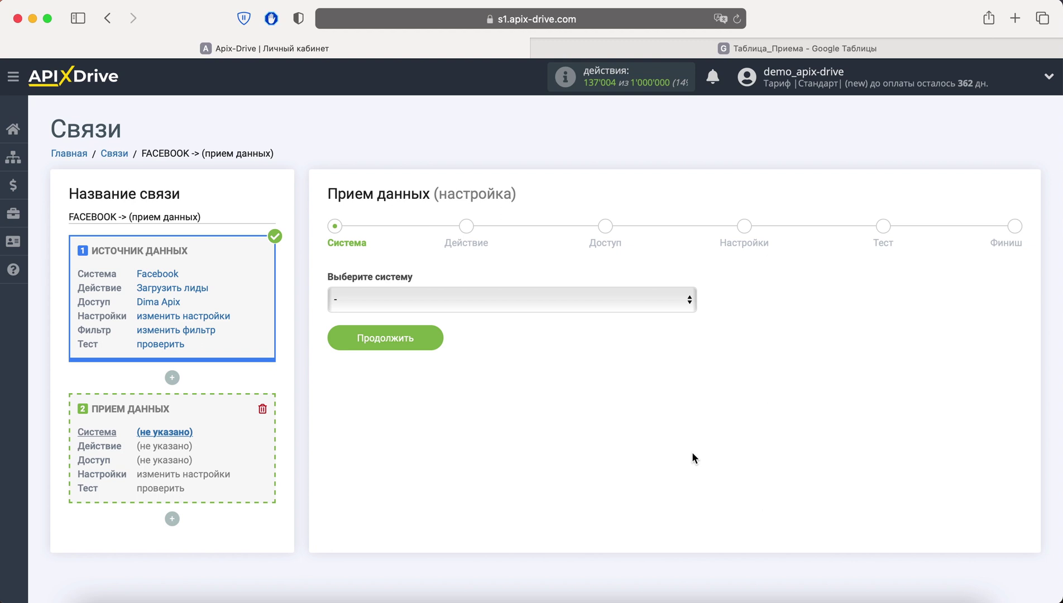
# Step: Choose Google Sheets as the receiver with the Добавить строчку action
pyautogui.click(475, 302)
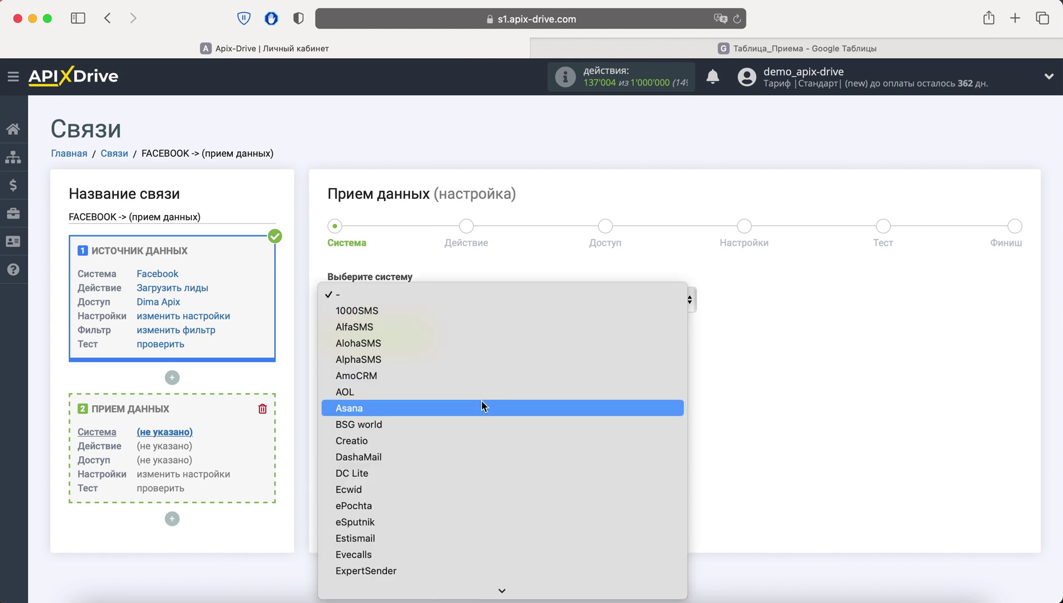
pyautogui.scroll(-5, 480, 400)
pyautogui.scroll(-3, 483, 406)
pyautogui.click(467, 391)
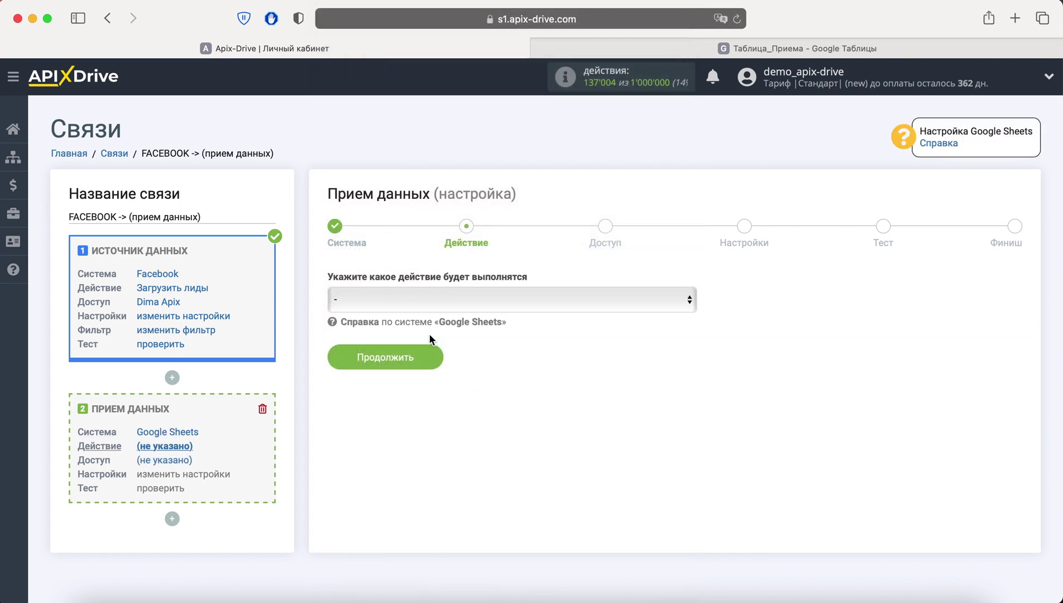
pyautogui.click(427, 300)
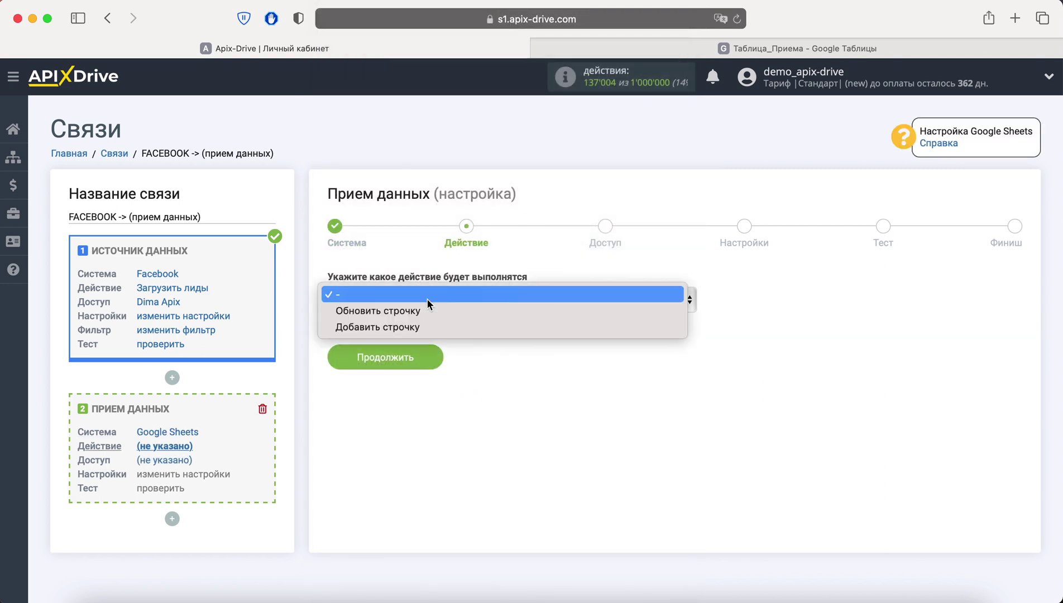
pyautogui.click(434, 327)
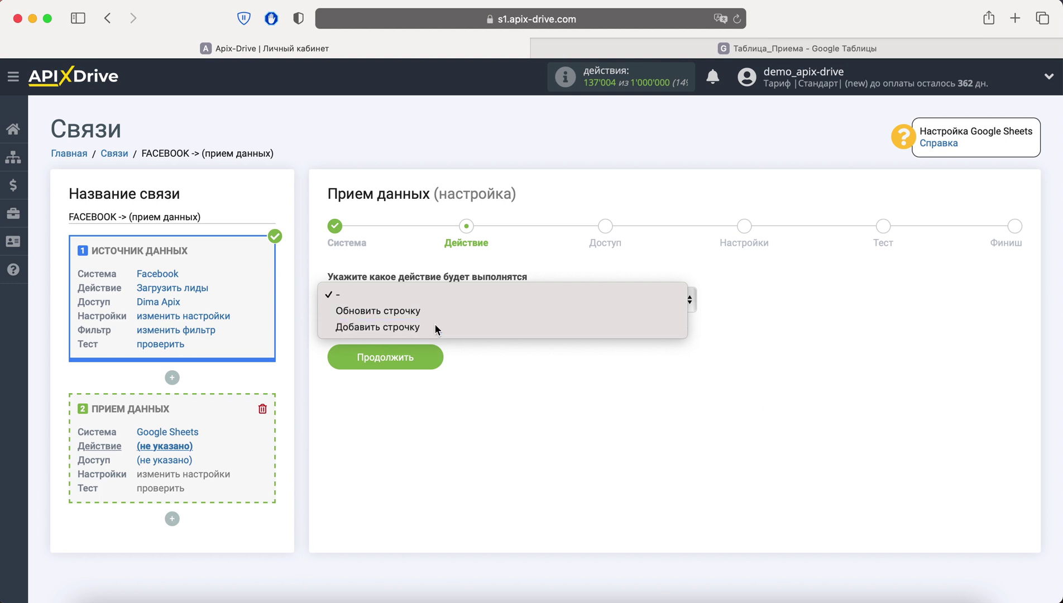
pyautogui.click(428, 357)
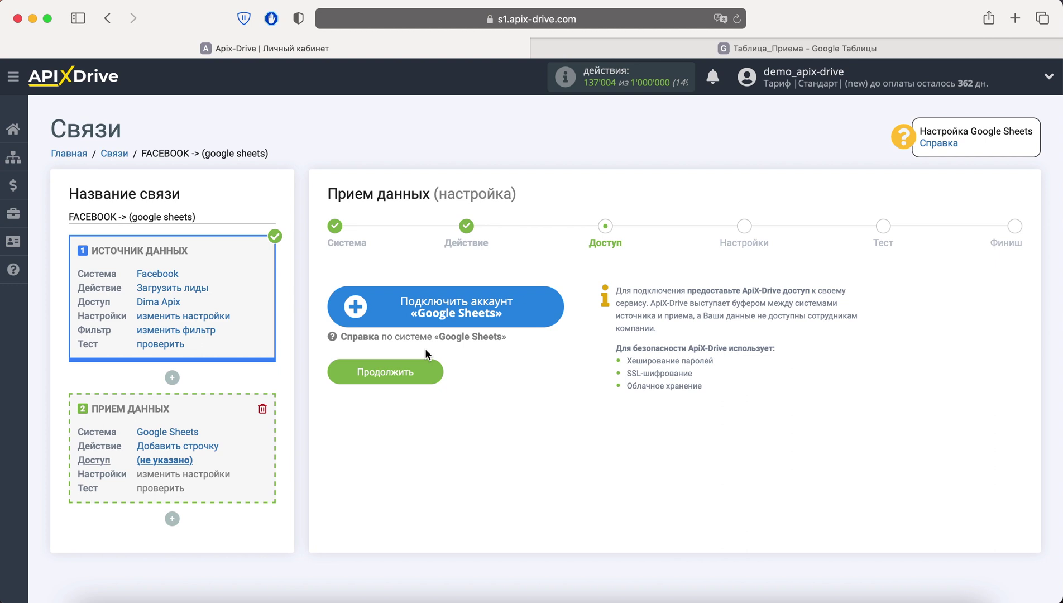
# Step: Sign in to Google with the saved e-mail and password and allow ApiX-Drive spreadsheet access
pyautogui.click(425, 318)
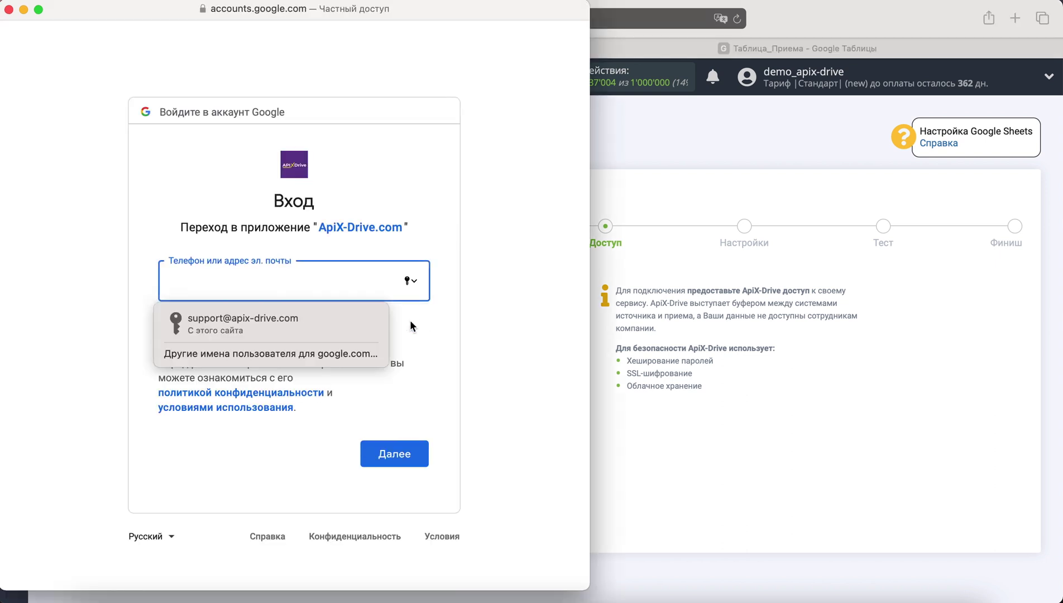
pyautogui.click(374, 321)
pyautogui.click(412, 446)
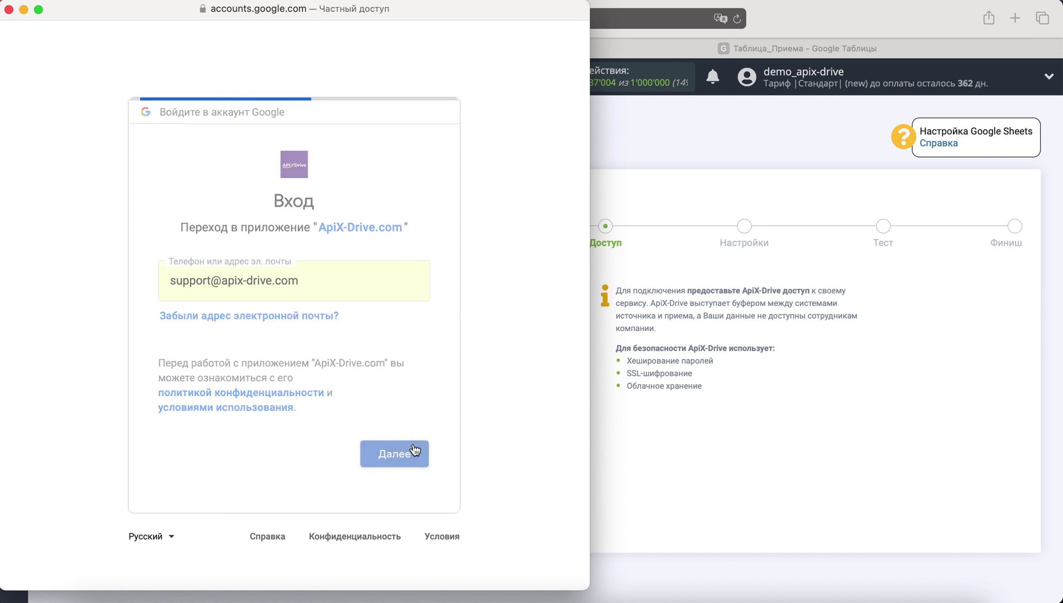
pyautogui.click(296, 319)
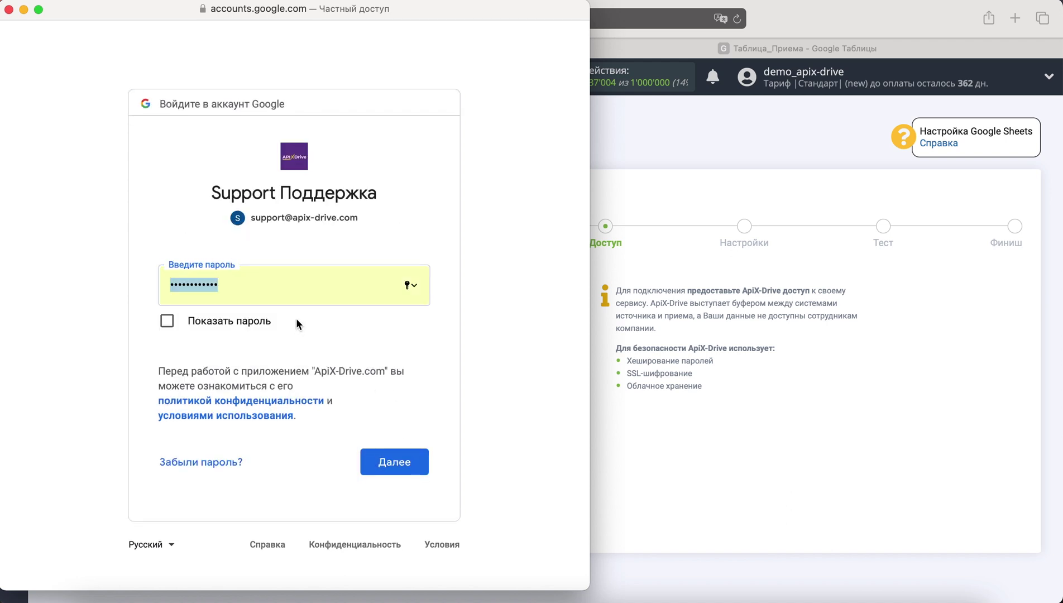
pyautogui.click(409, 447)
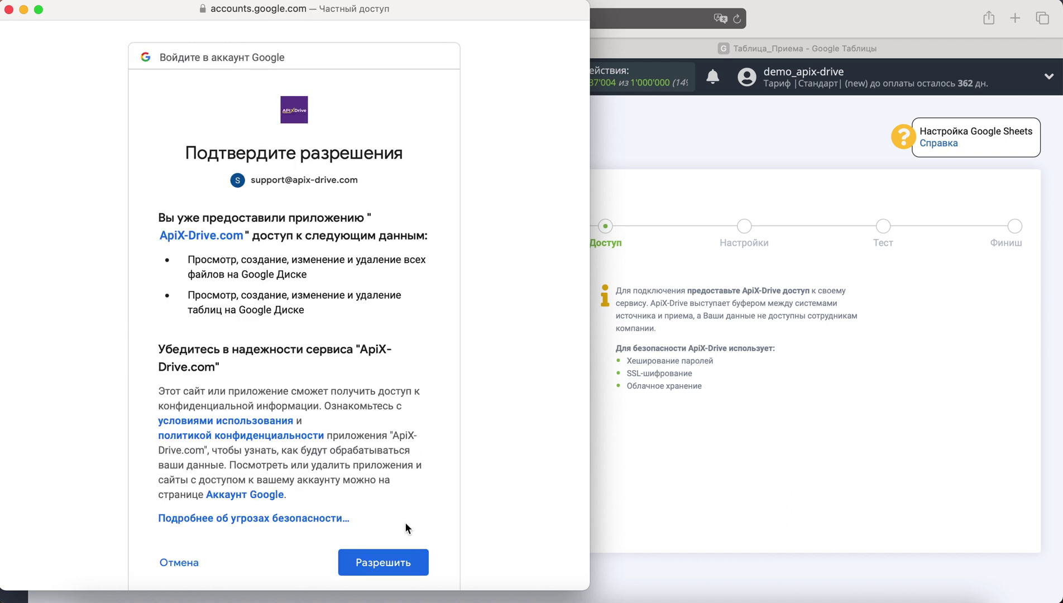
pyautogui.click(406, 562)
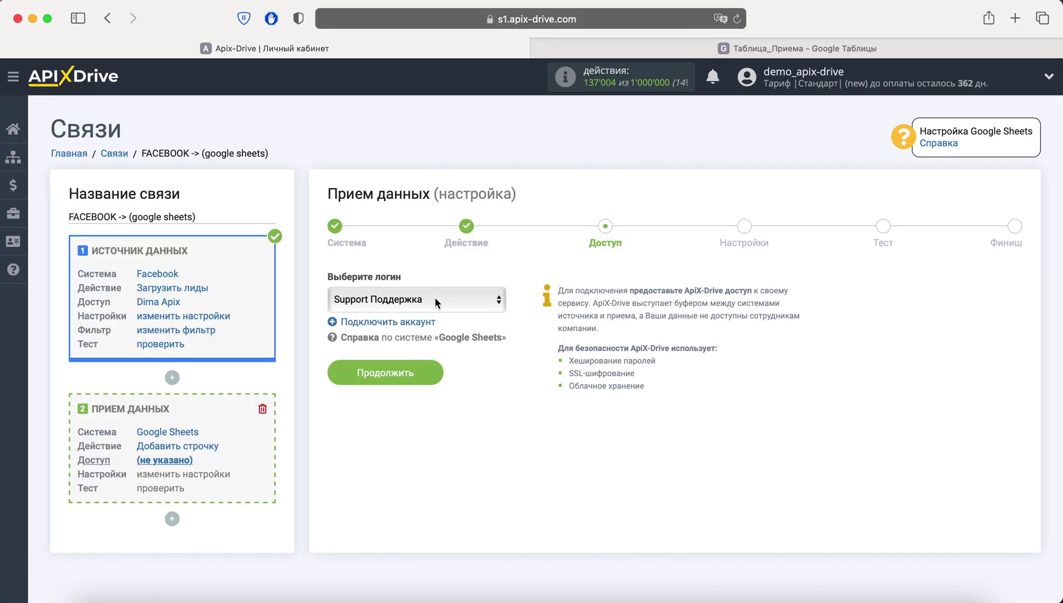
pyautogui.click(417, 367)
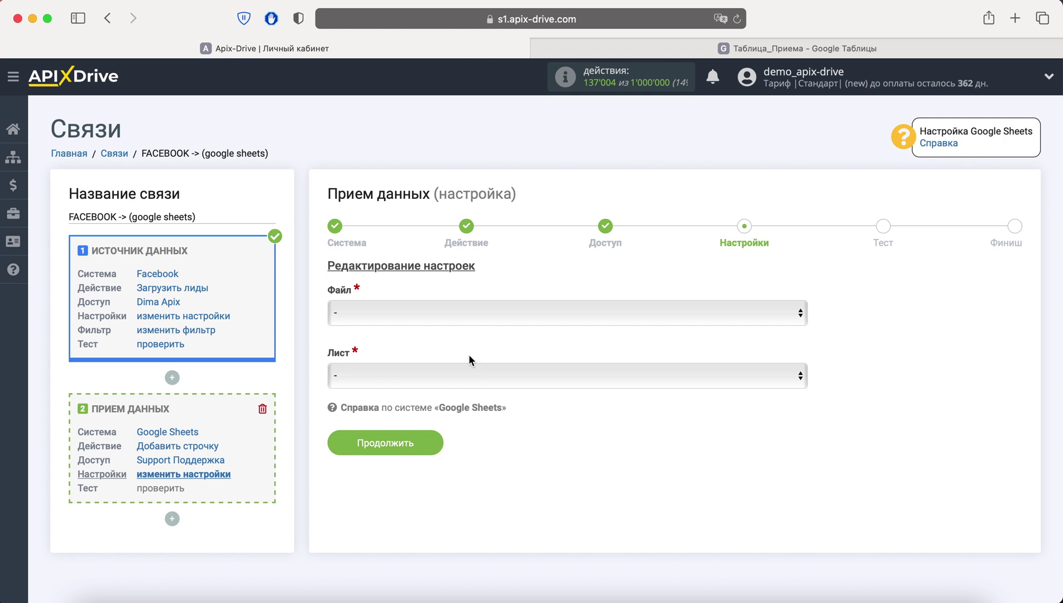
# Step: Select the Таблица_Приема spreadsheet and its Прием sheet as the target
pyautogui.click(412, 311)
pyautogui.click(433, 389)
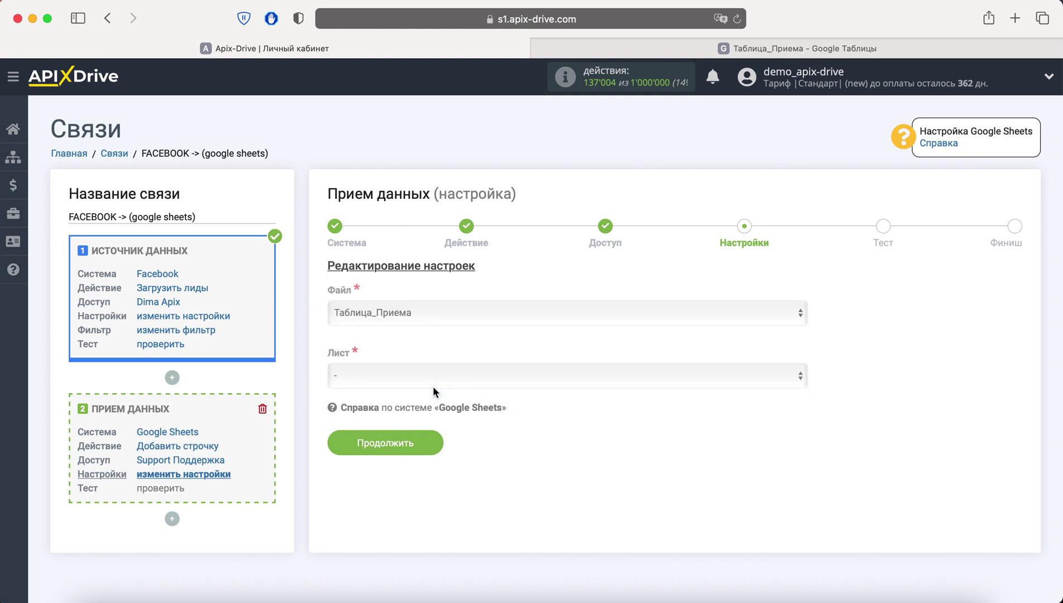
pyautogui.click(430, 387)
pyautogui.click(429, 388)
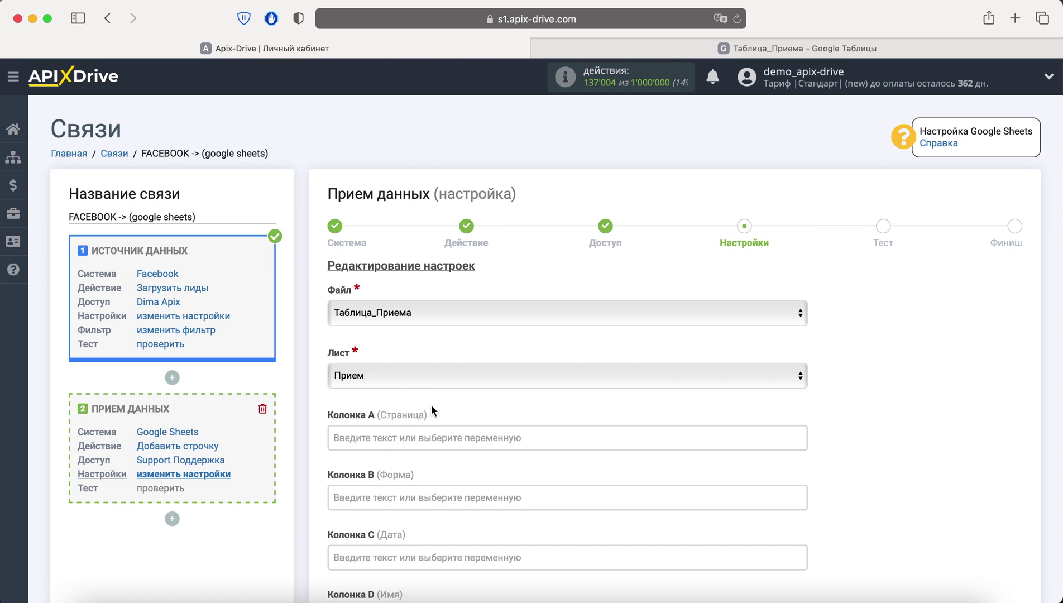
pyautogui.scroll(-1, 430, 410)
pyautogui.scroll(-2, 431, 410)
pyautogui.scroll(-2, 431, 410)
pyautogui.scroll(-2, 431, 411)
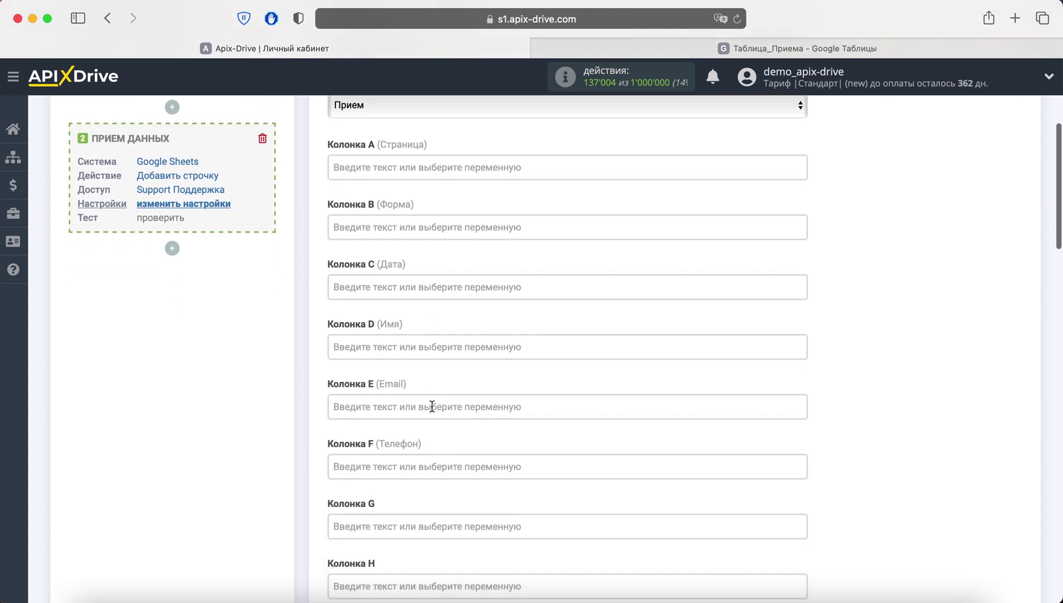
pyautogui.scroll(-1, 431, 406)
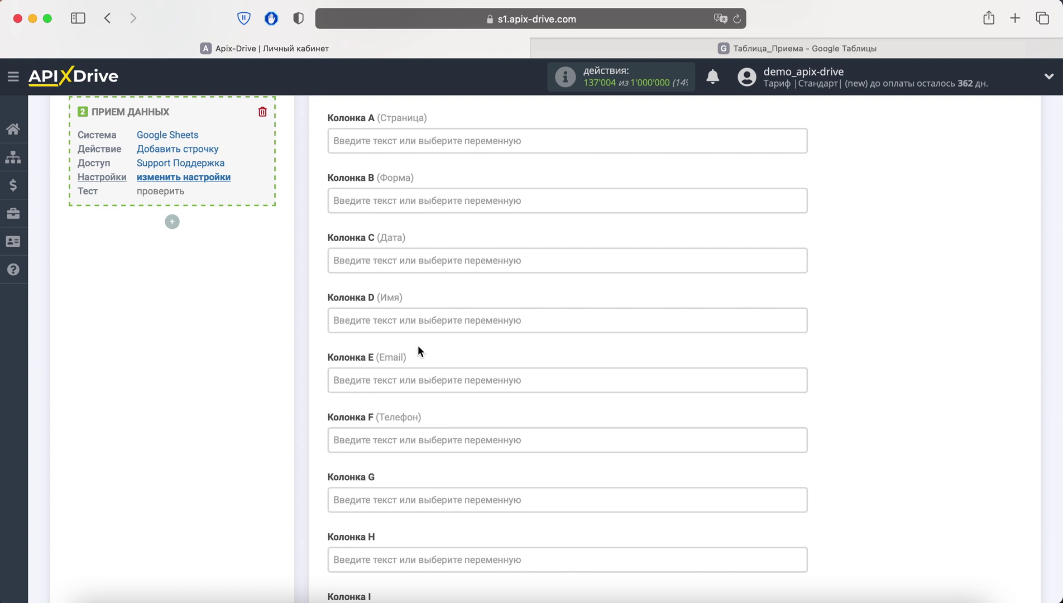
# Step: Map columns A, B and C to Страница, Форма and Дата создания
pyautogui.click(403, 150)
pyautogui.scroll(-1, 647, 385)
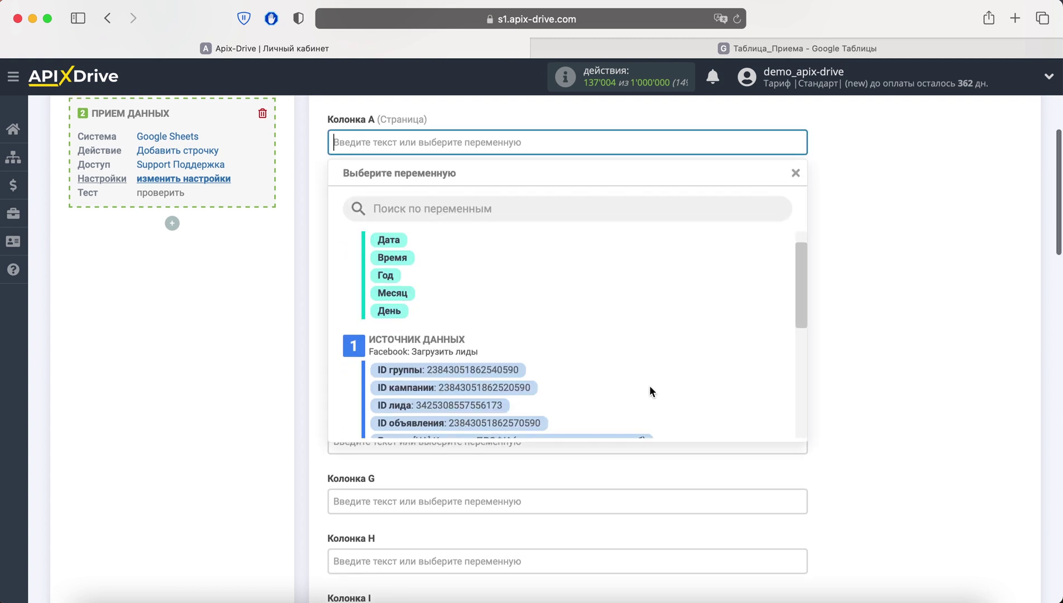
pyautogui.scroll(-3, 649, 388)
pyautogui.scroll(-3, 649, 388)
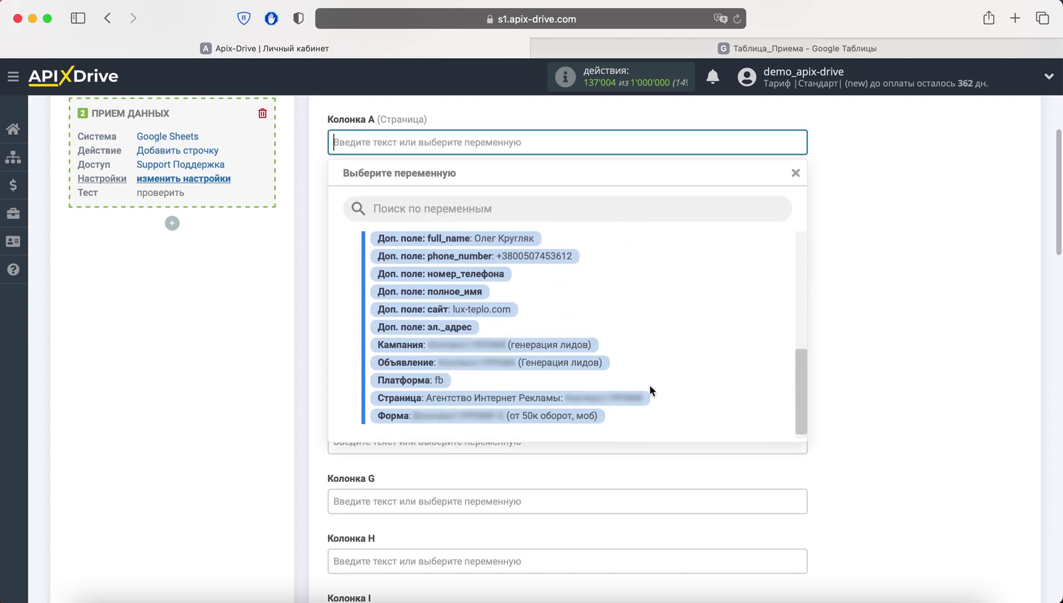
pyautogui.click(595, 406)
pyautogui.click(852, 396)
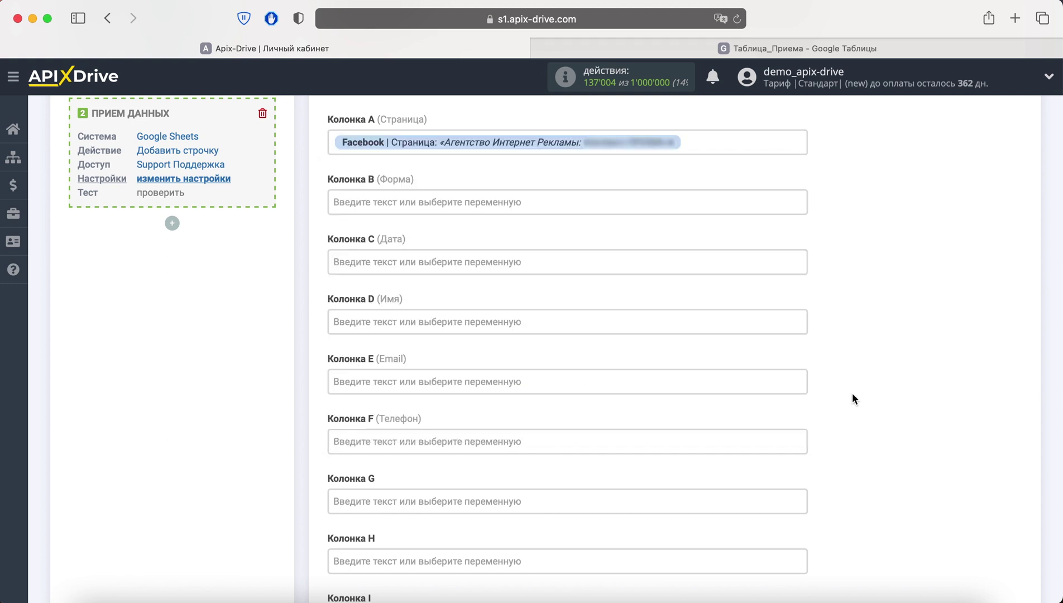
pyautogui.click(556, 201)
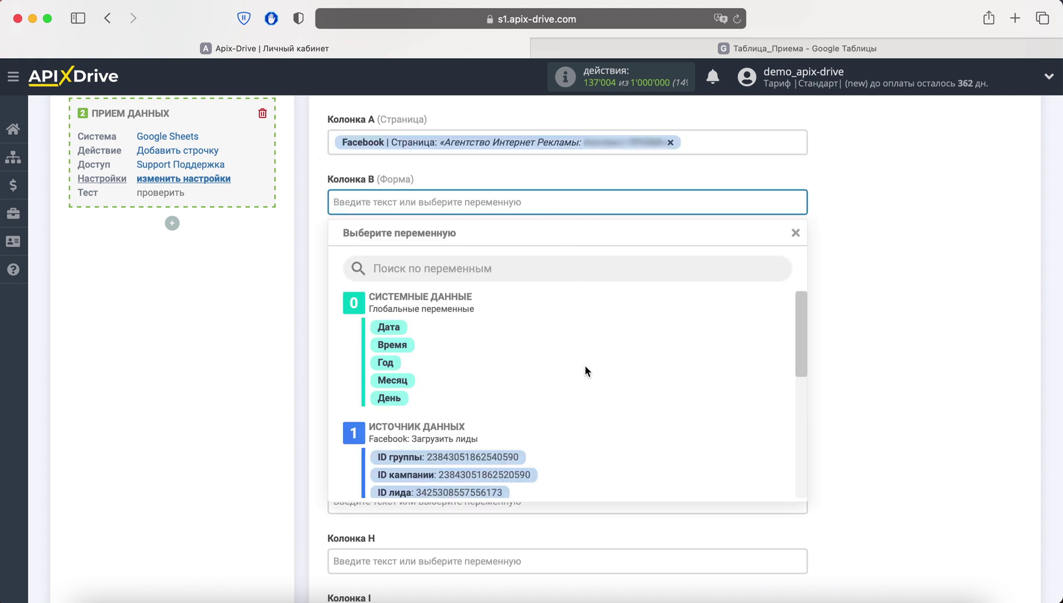
pyautogui.scroll(-3, 586, 369)
pyautogui.scroll(-3, 589, 368)
pyautogui.scroll(-1, 589, 365)
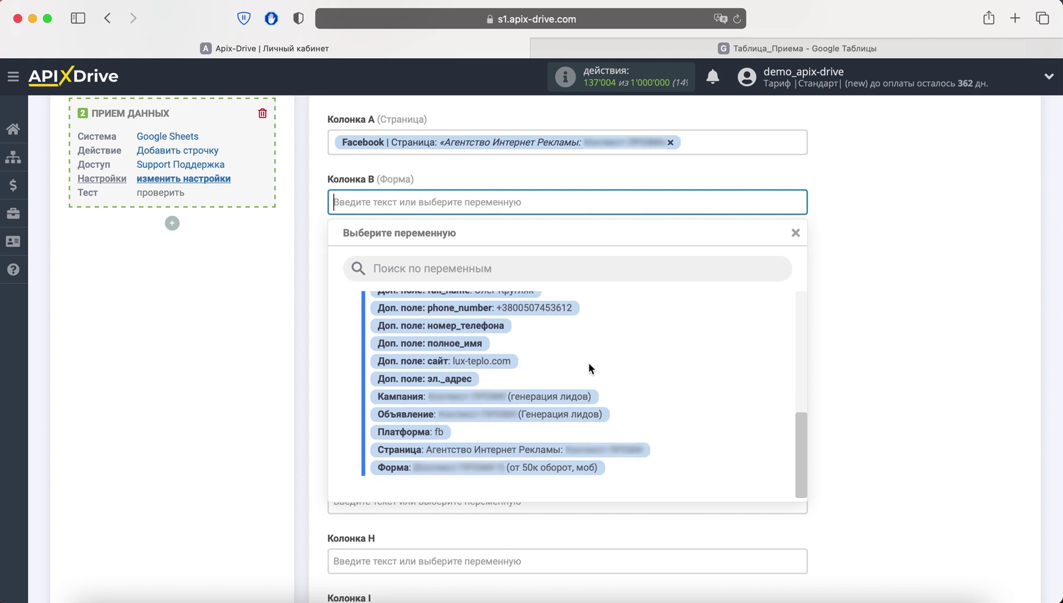
pyautogui.click(562, 466)
pyautogui.click(851, 415)
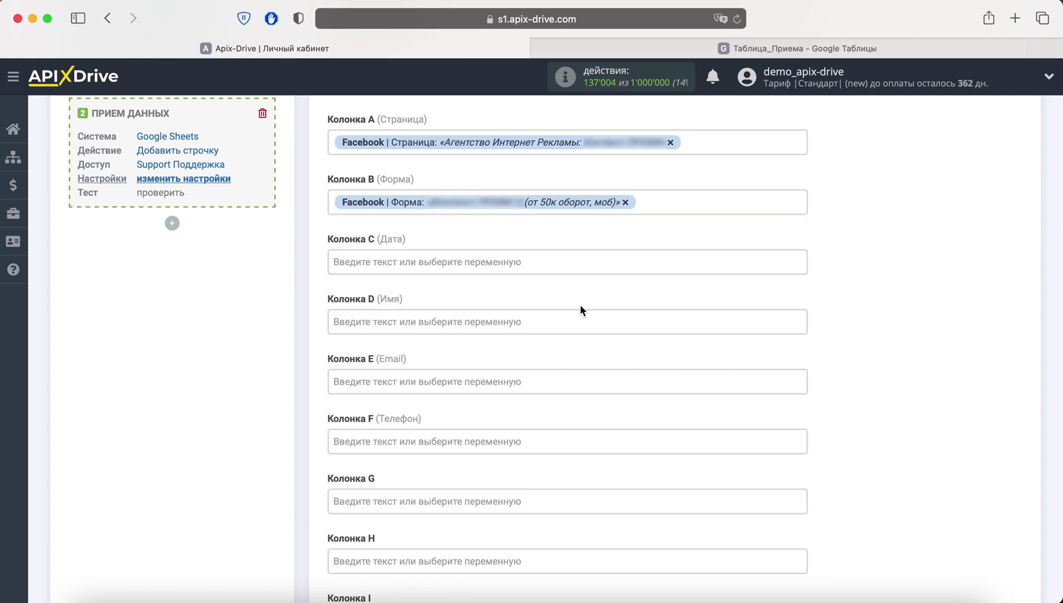
pyautogui.click(514, 262)
pyautogui.scroll(-1, 574, 441)
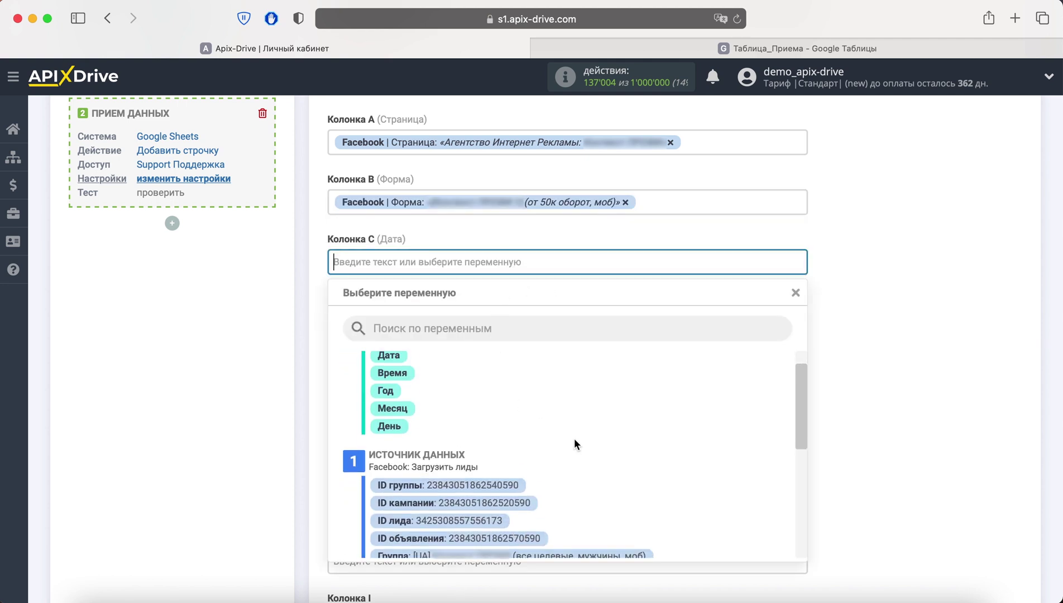
pyautogui.scroll(-2, 574, 439)
pyautogui.click(498, 494)
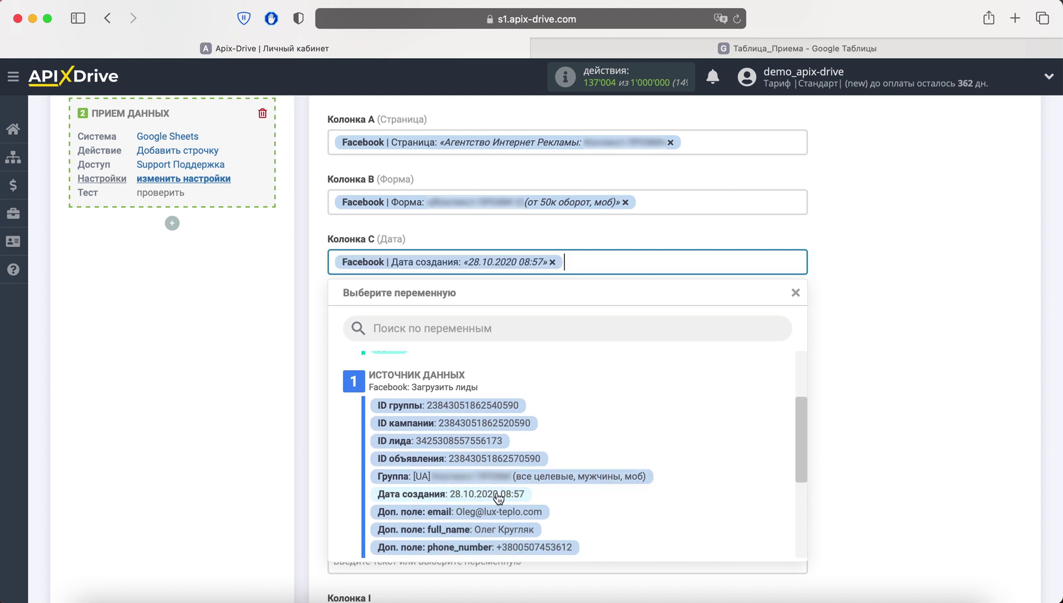
pyautogui.click(866, 405)
# Step: Map columns D, E and F to full_name, email and phone_number
pyautogui.click(514, 323)
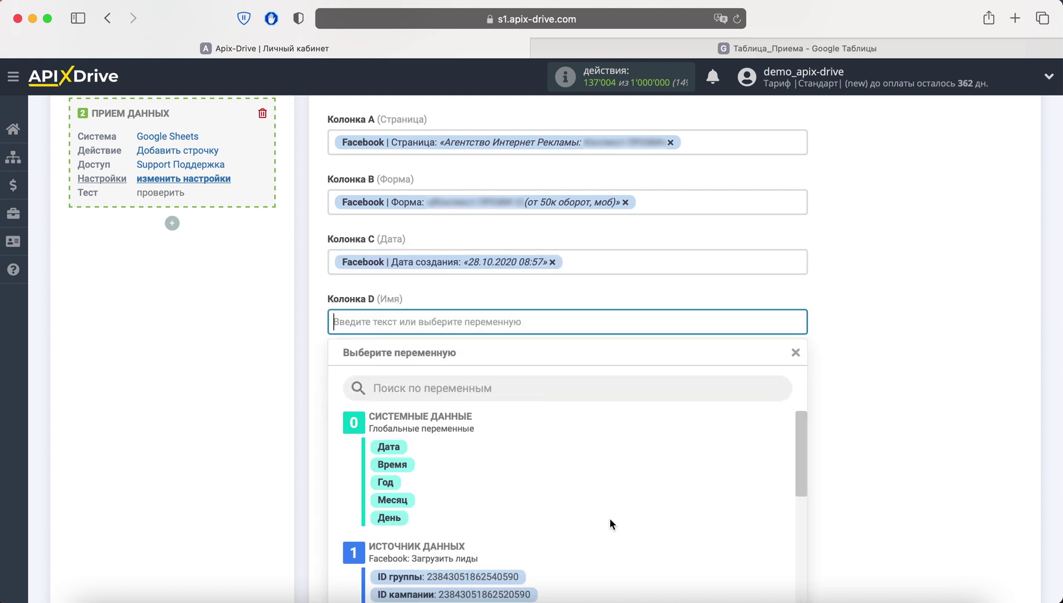
pyautogui.scroll(-3, 664, 495)
pyautogui.scroll(-2, 662, 494)
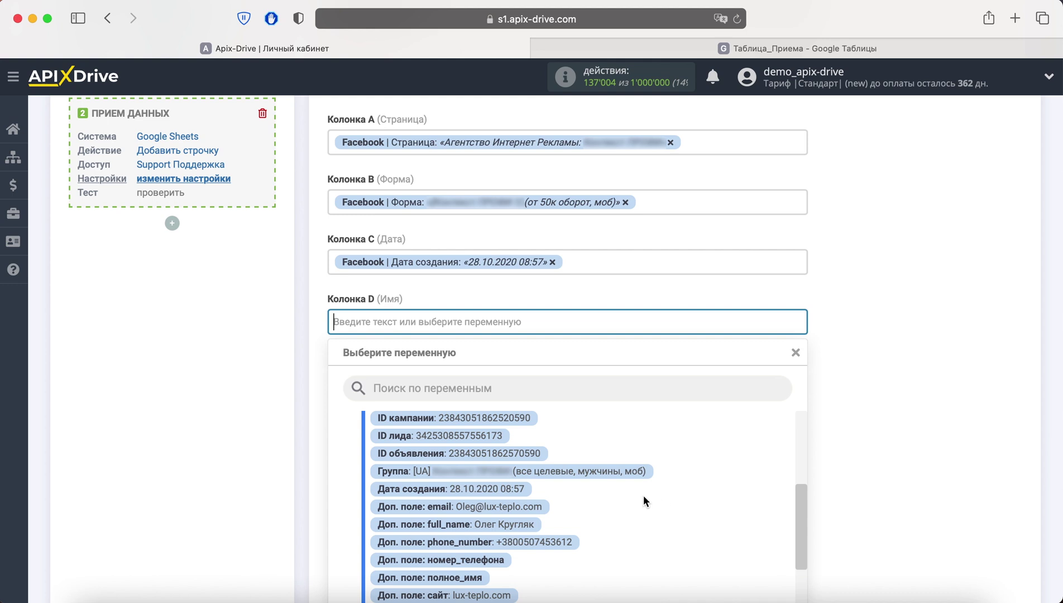
pyautogui.click(498, 525)
pyautogui.click(925, 444)
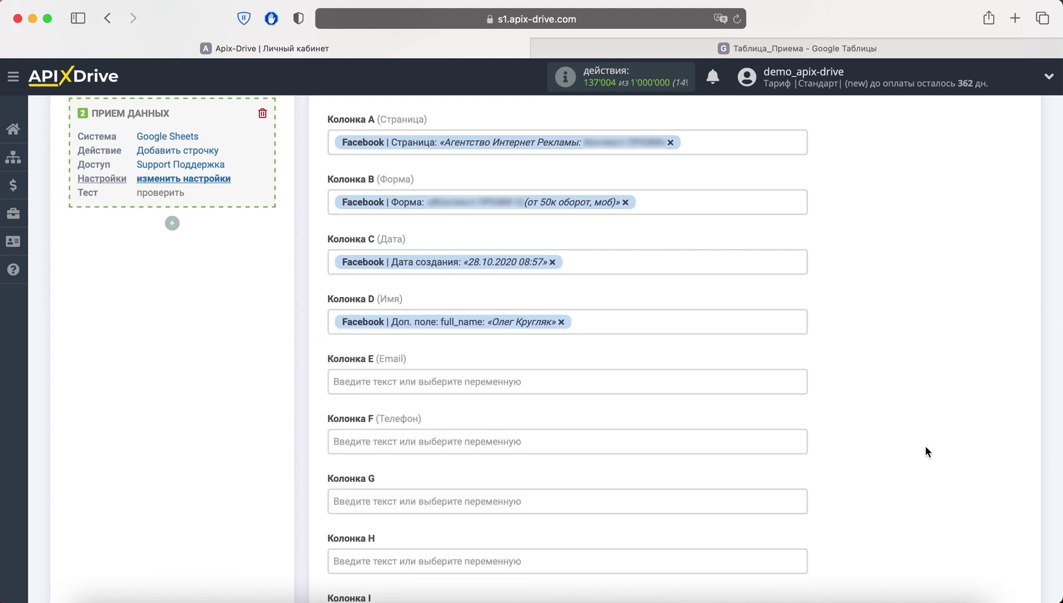
pyautogui.click(553, 382)
pyautogui.scroll(-5, 618, 519)
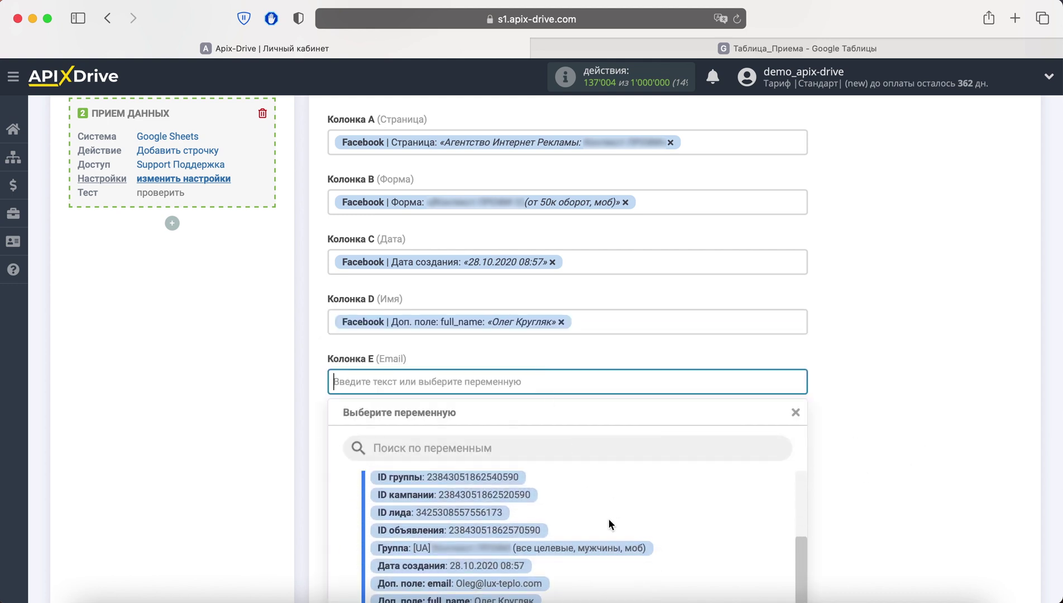
pyautogui.click(503, 584)
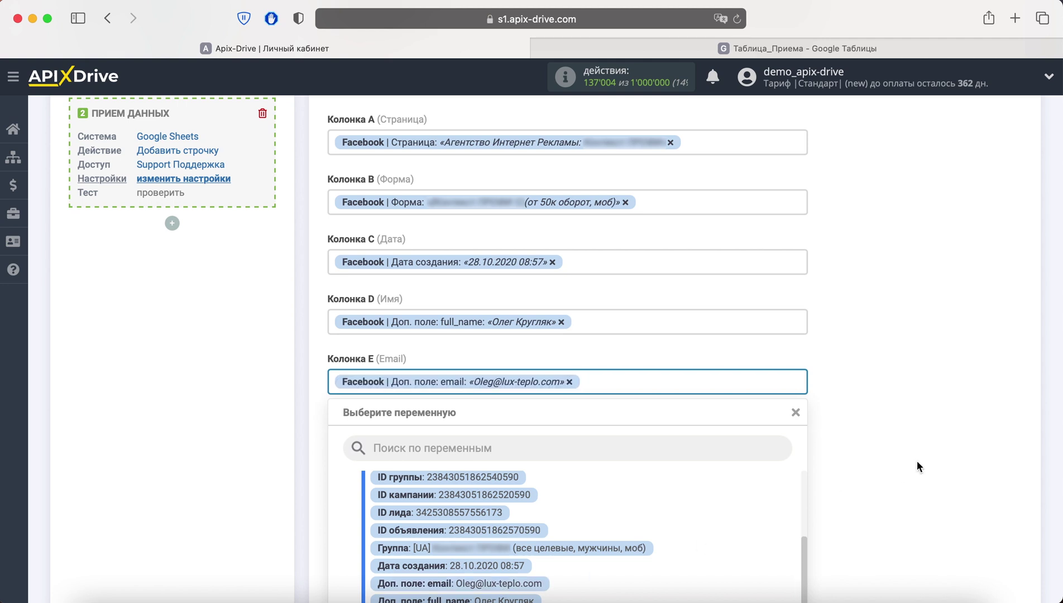
pyautogui.click(917, 461)
pyautogui.click(499, 442)
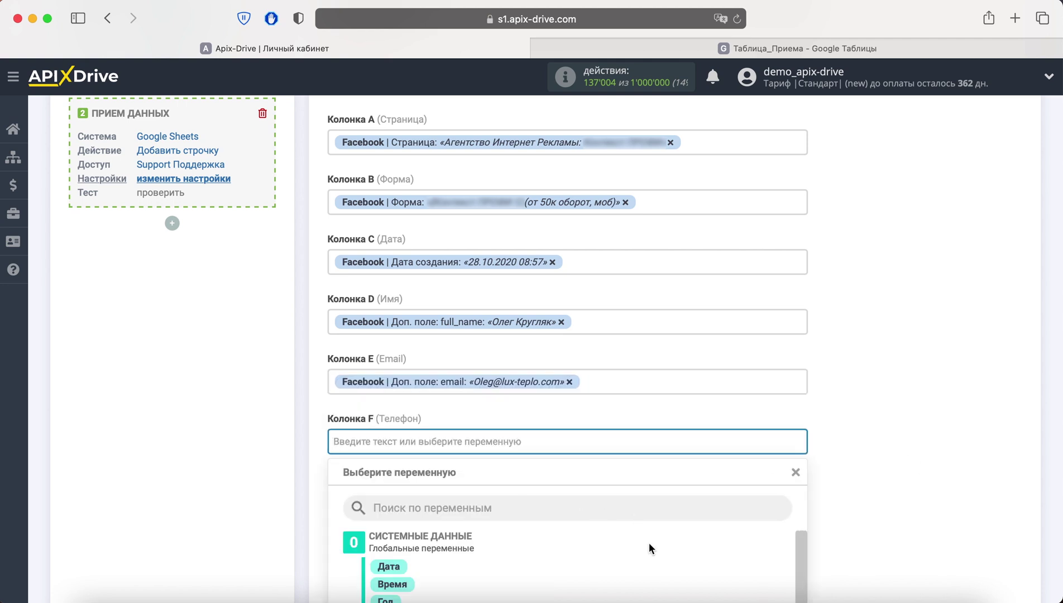
pyautogui.scroll(-10, 650, 542)
pyautogui.scroll(-3, 651, 544)
pyautogui.scroll(-2, 650, 546)
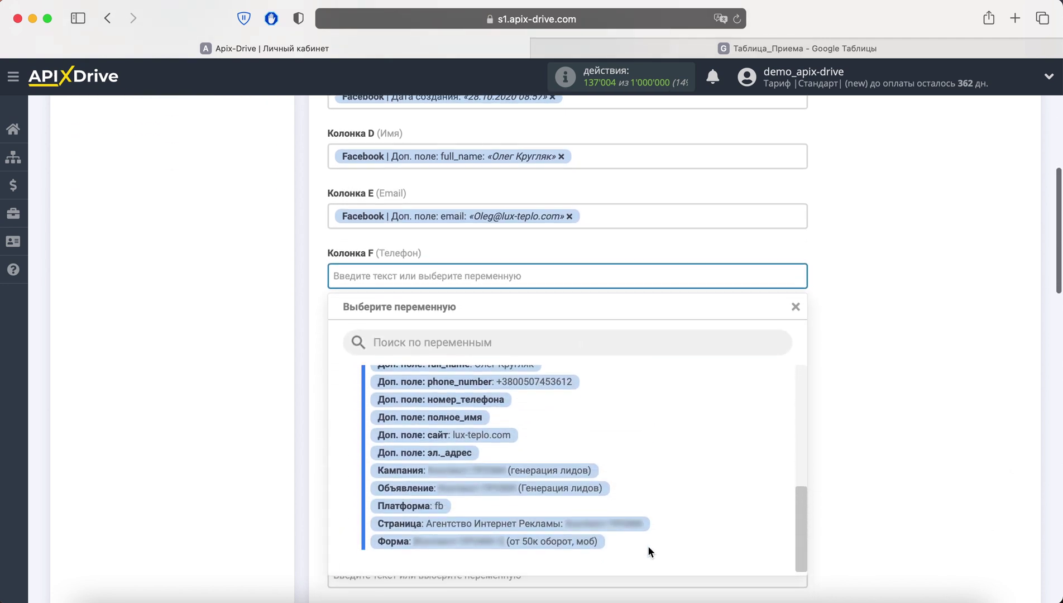
pyautogui.click(549, 382)
pyautogui.click(892, 370)
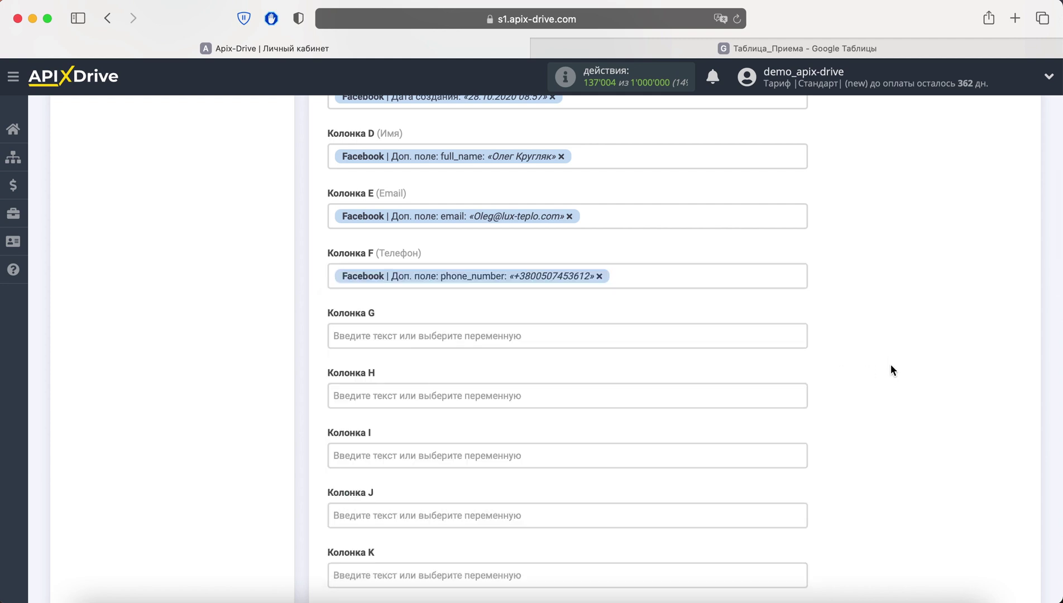
pyautogui.scroll(-3, 889, 362)
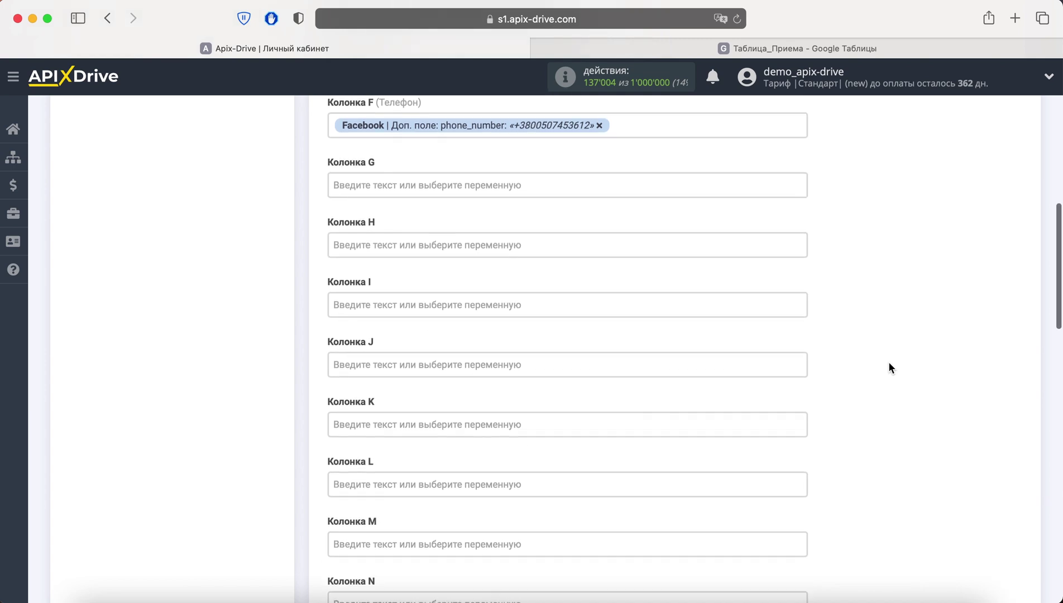
pyautogui.scroll(-5, 889, 362)
pyautogui.scroll(-8, 889, 362)
pyautogui.scroll(-5, 889, 362)
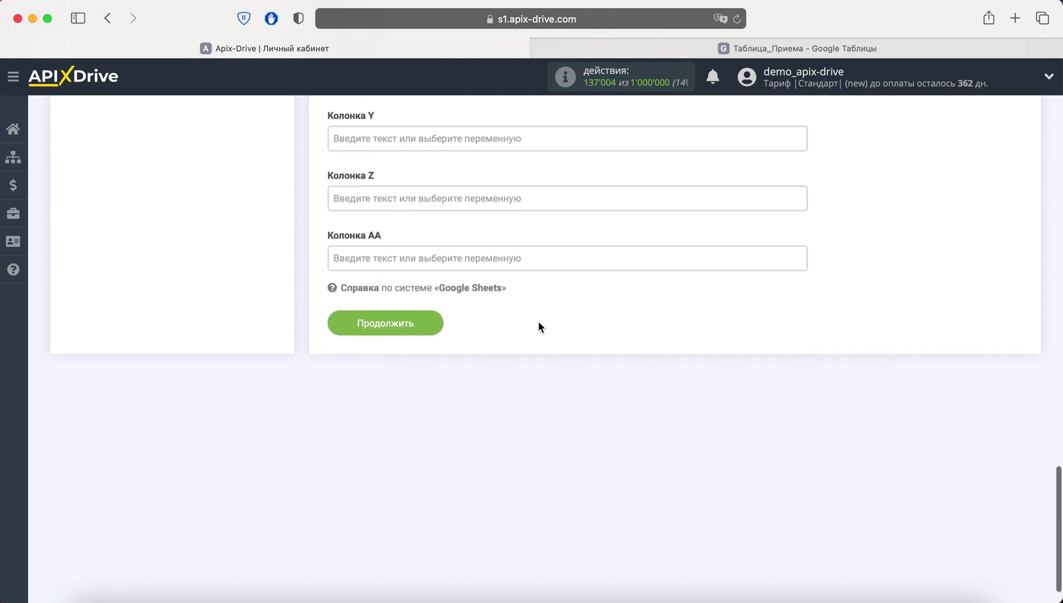
# Step: Send the test lead to Google Sheets and check it fills A2–F2 in Таблица_Приема
pyautogui.click(378, 322)
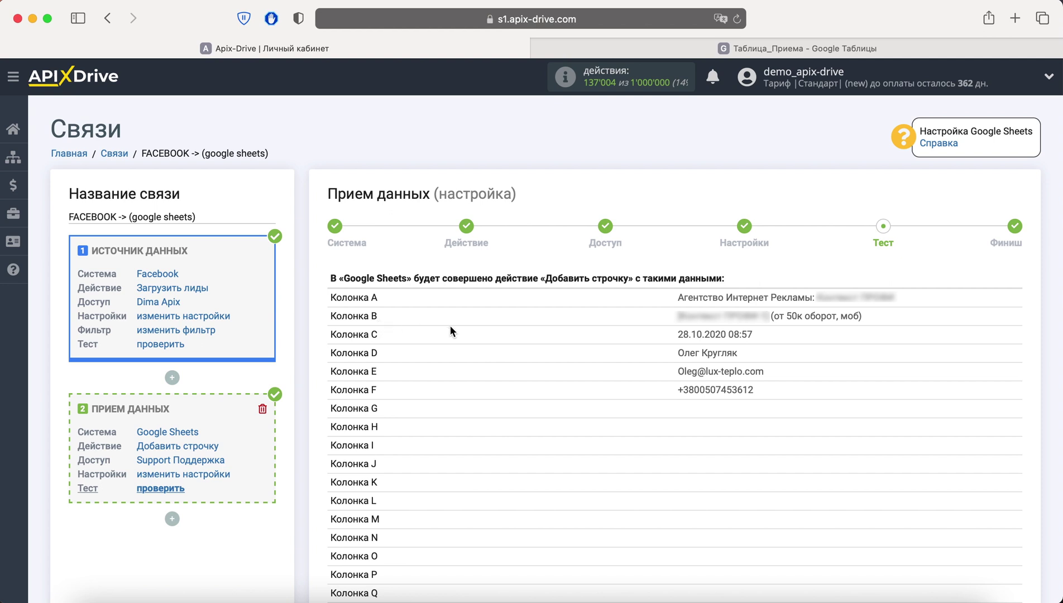
pyautogui.scroll(-6, 450, 329)
pyautogui.click(531, 474)
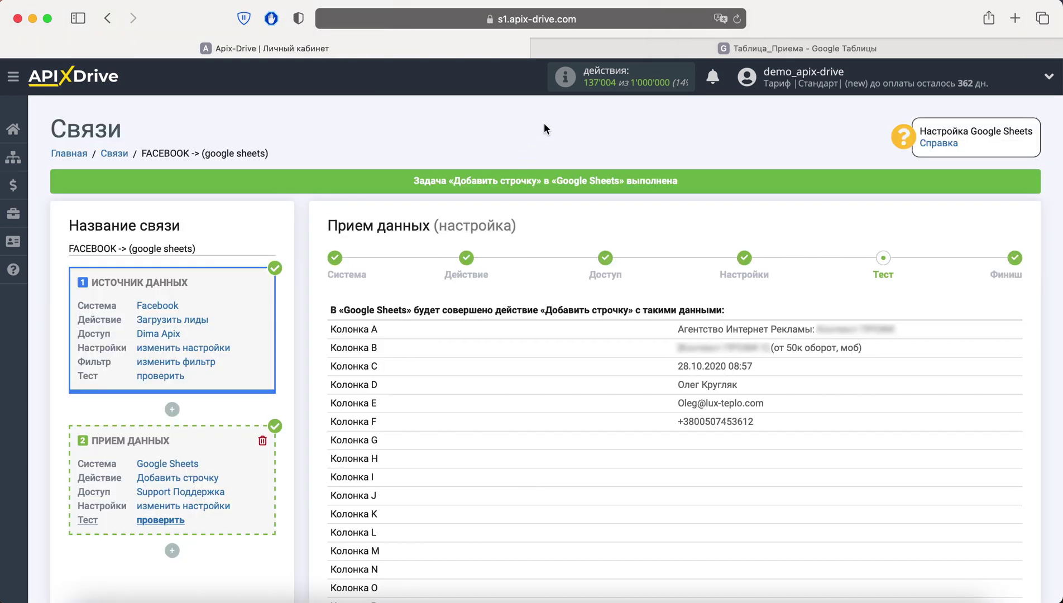
pyautogui.click(610, 55)
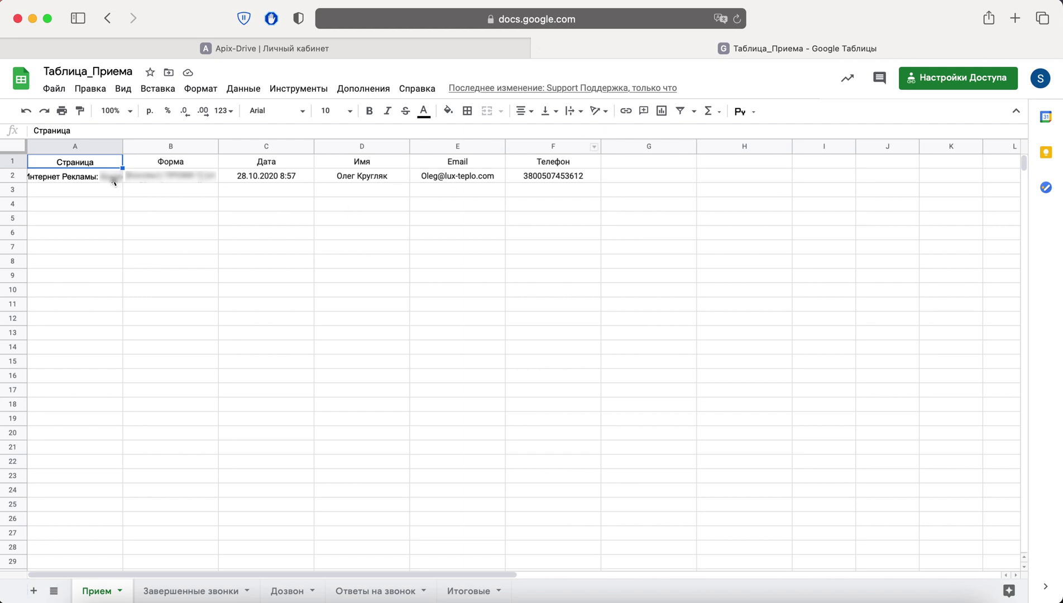
pyautogui.moveTo(112, 178); pyautogui.dragTo(533, 177)
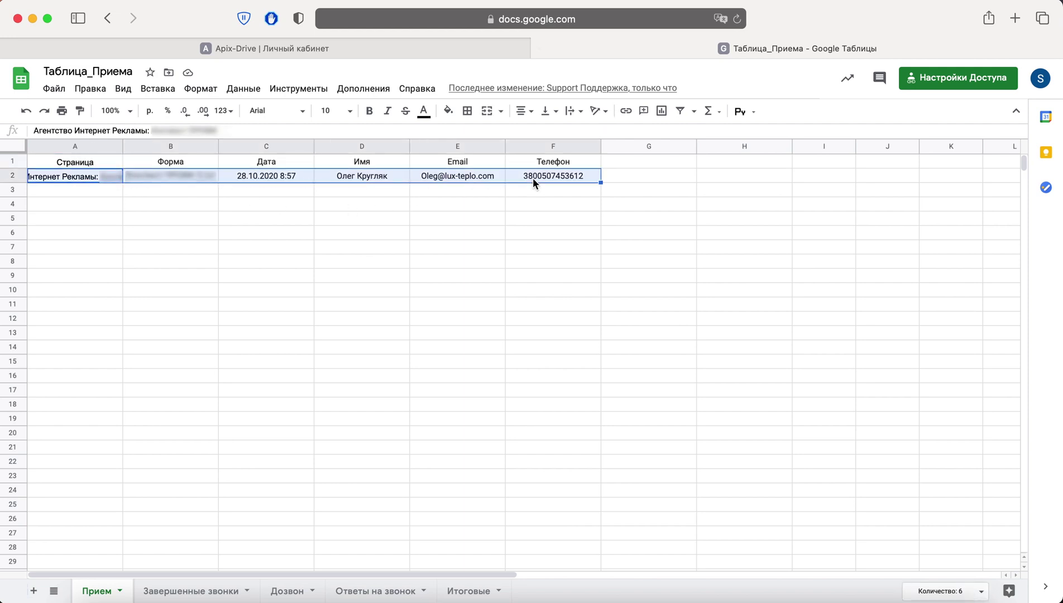
# Step: Complete the receiver setup and enable auto-update, running every 10 minutes
pyautogui.click(425, 50)
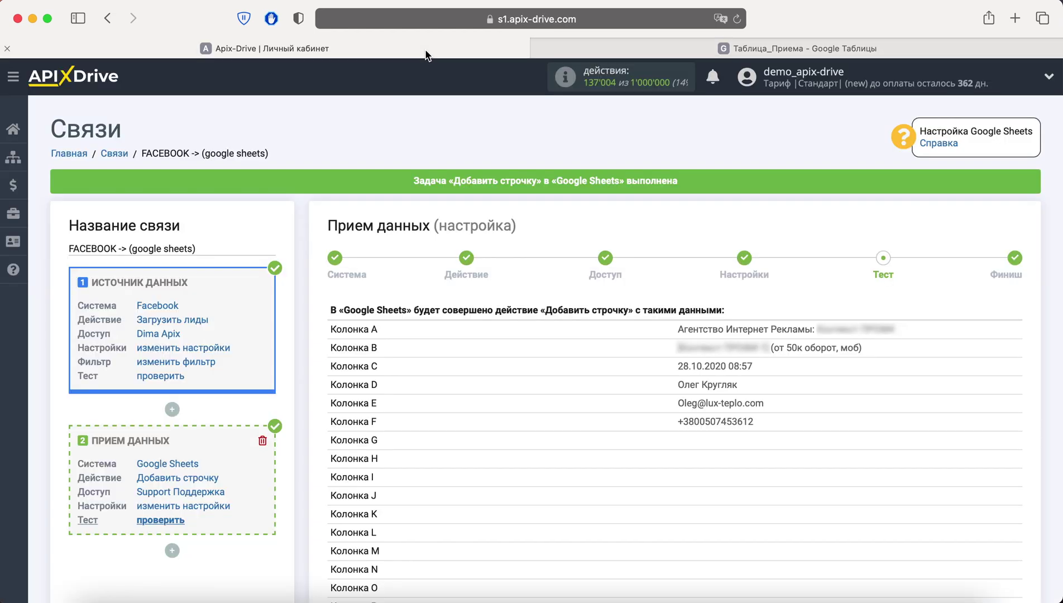
pyautogui.scroll(-4, 672, 367)
pyautogui.scroll(-4, 671, 377)
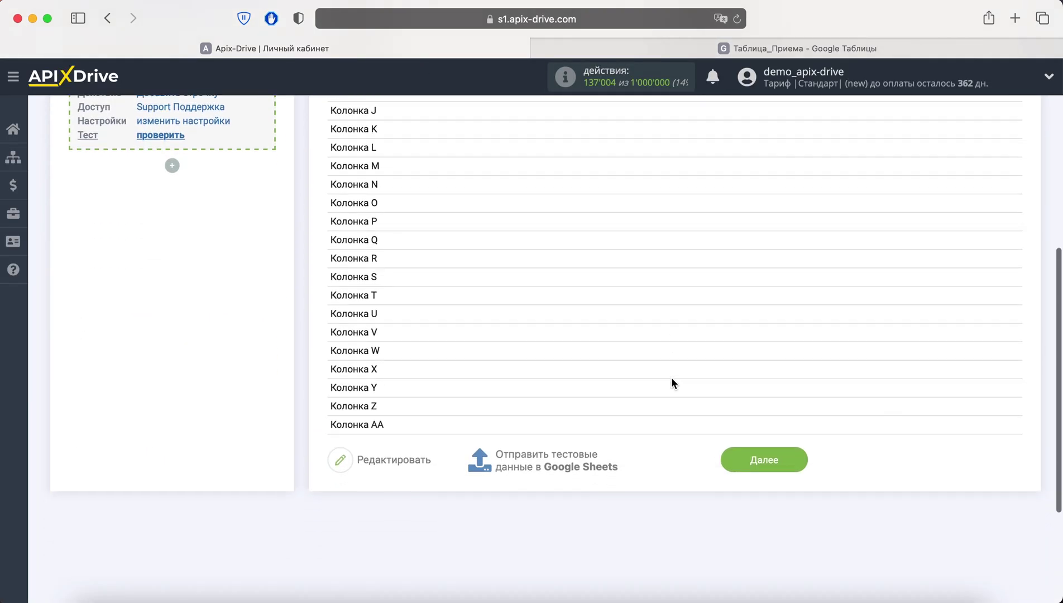
pyautogui.scroll(-1, 671, 377)
pyautogui.click(729, 417)
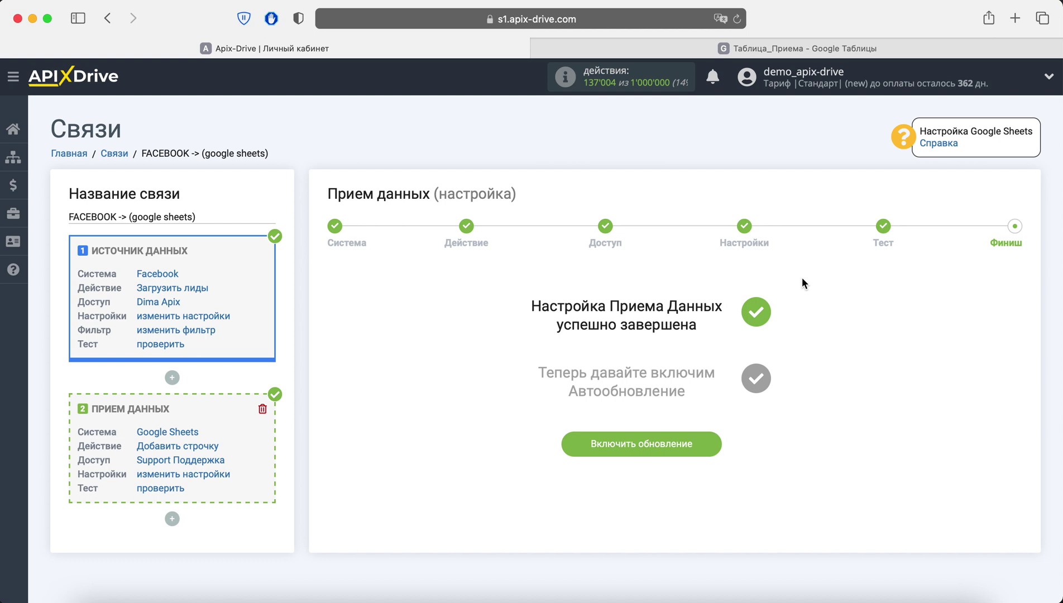
pyautogui.click(699, 441)
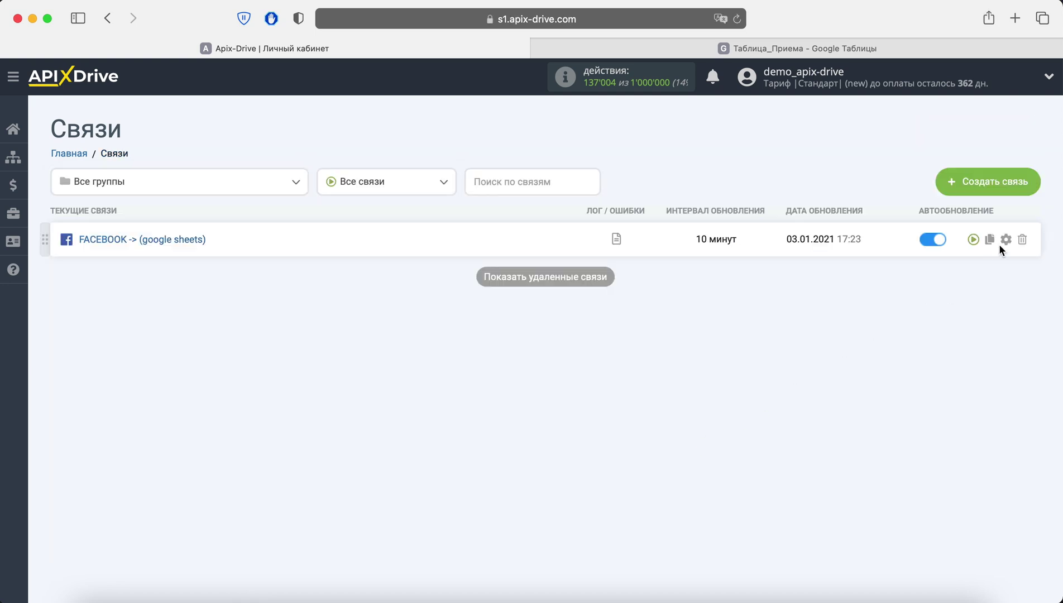
pyautogui.click(1005, 239)
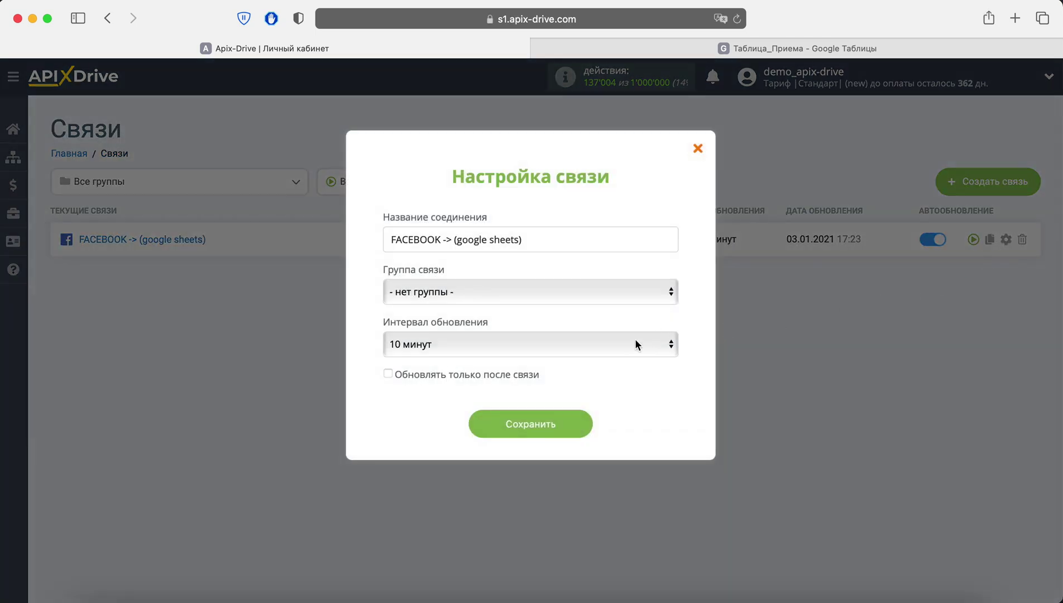
pyautogui.click(634, 343)
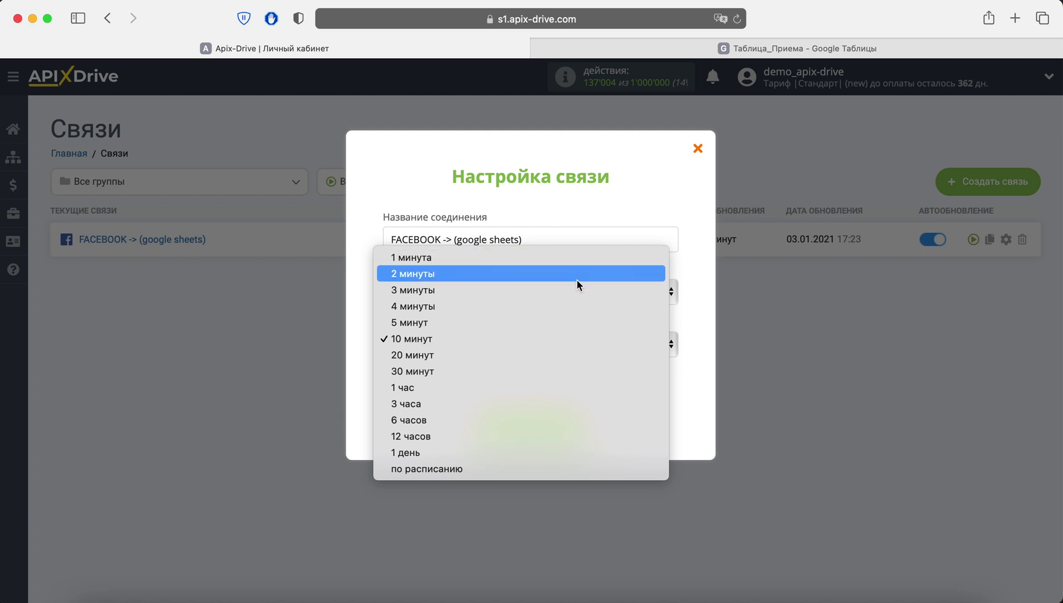
pyautogui.click(580, 338)
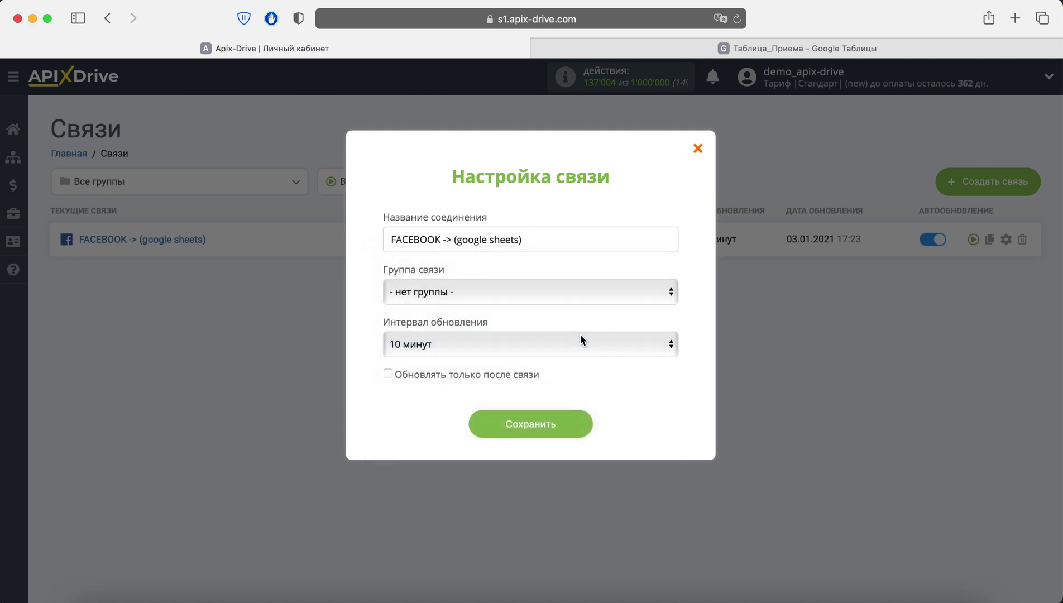
pyautogui.click(552, 428)
pyautogui.click(736, 20)
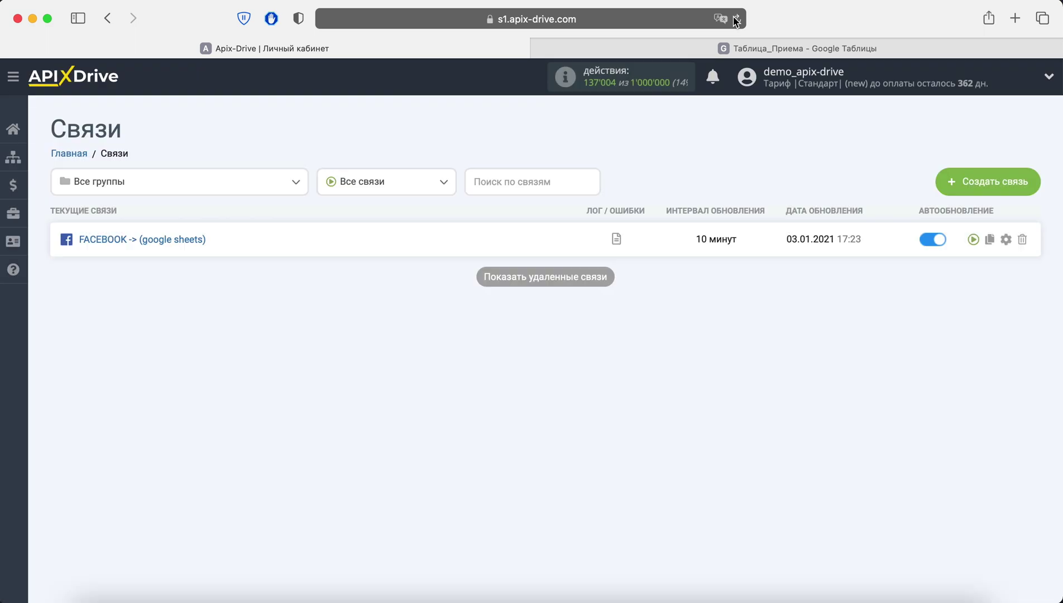